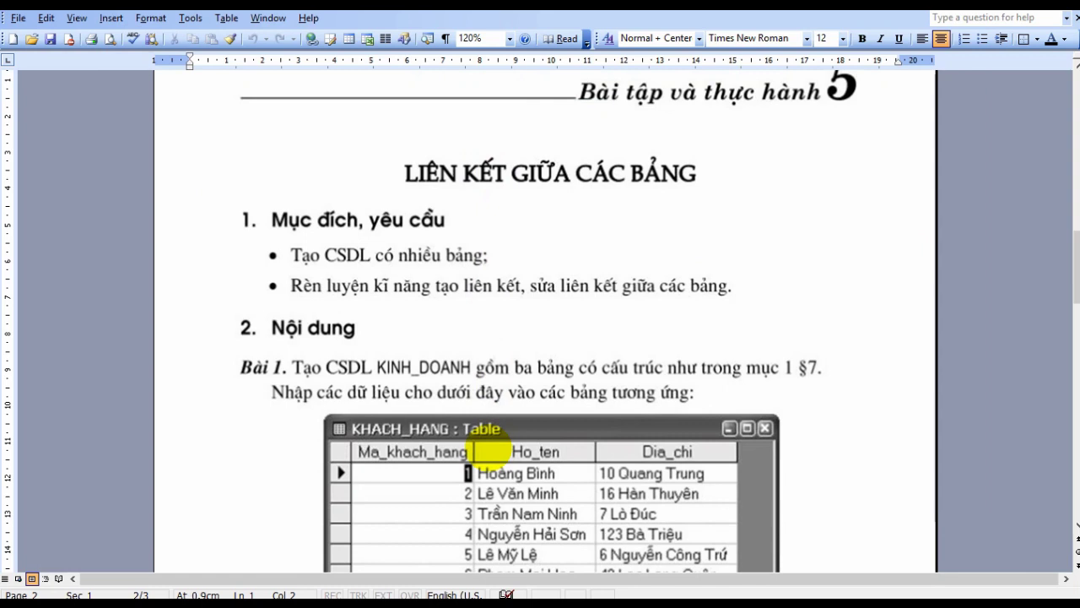
Launch Access and start a new blank database.
scroll(597, 336, up, 1)
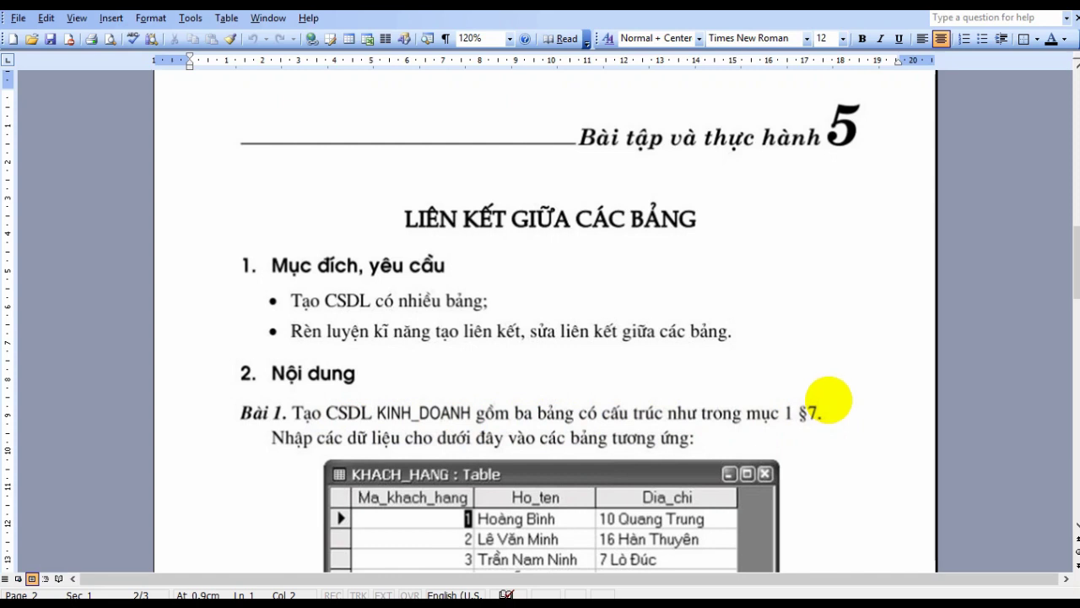
scroll(828, 400, up, 15)
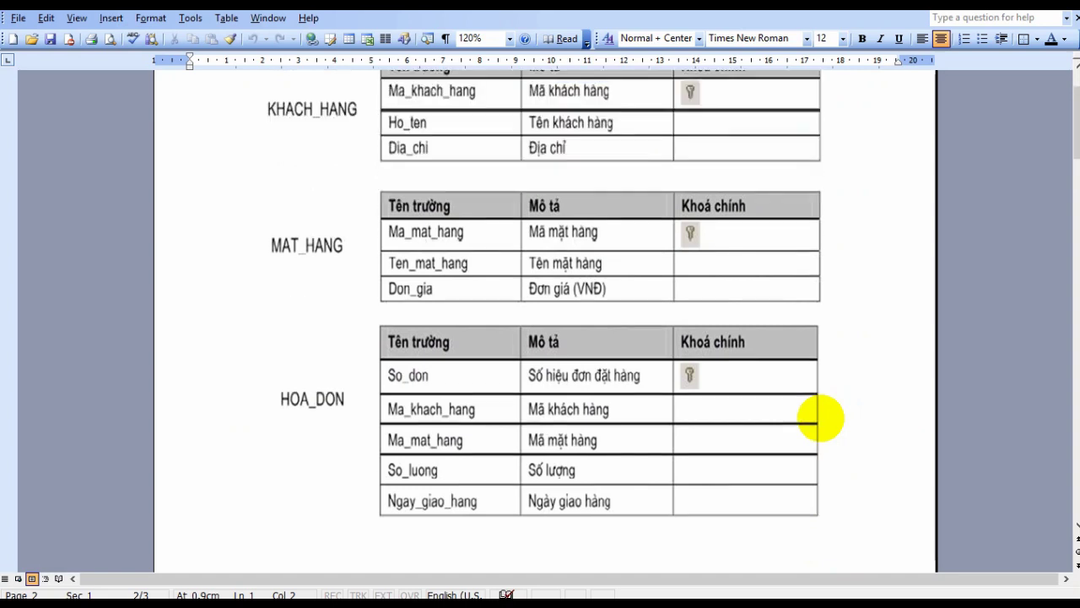
scroll(820, 417, up, 1)
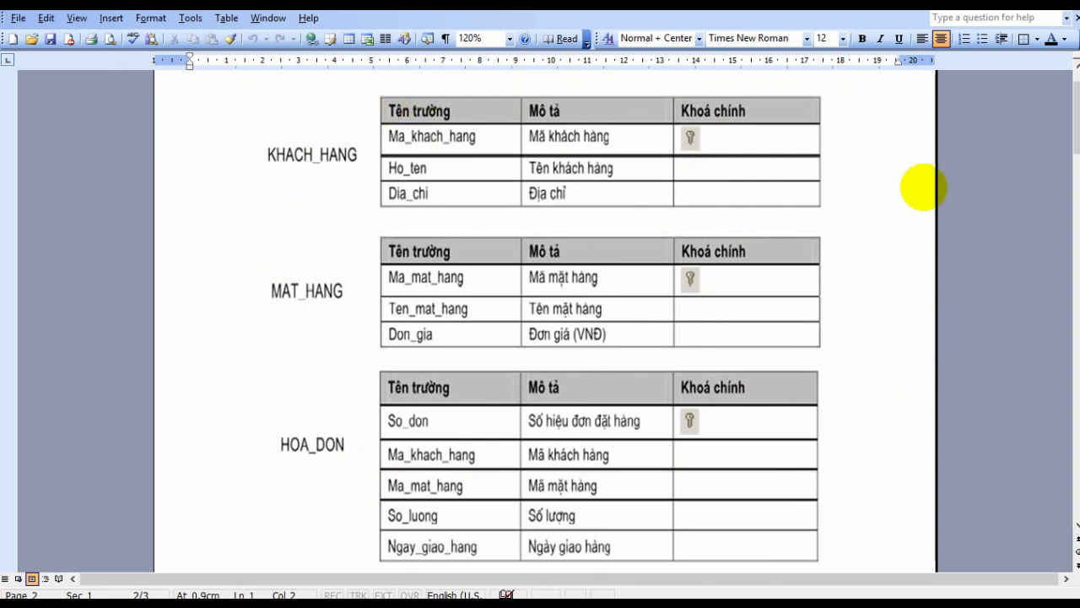
scroll(345, 87, up, 1)
scroll(874, 312, down, 1)
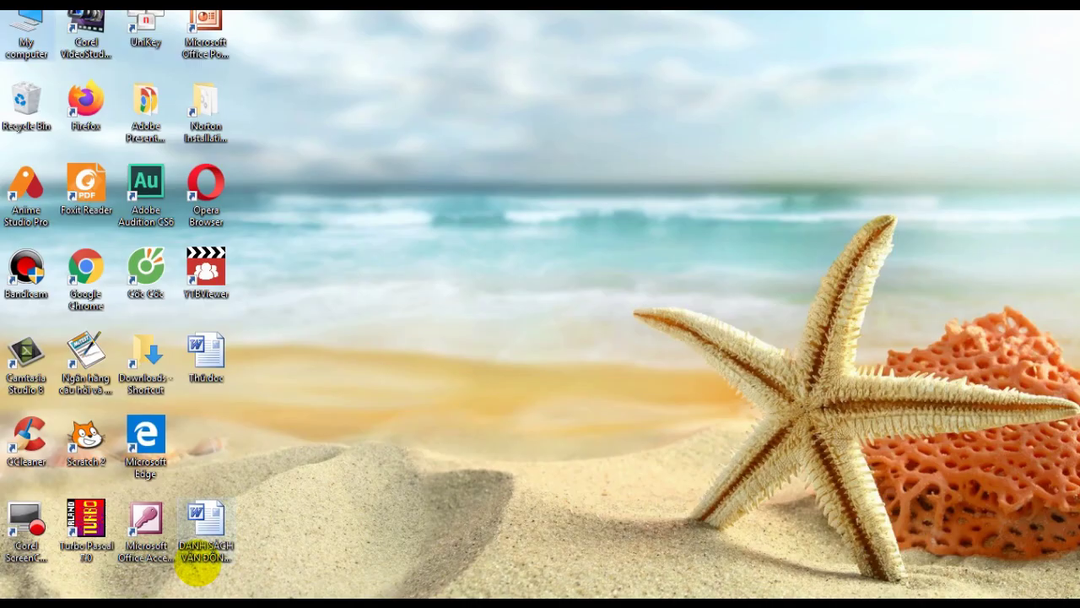
double_click(143, 526)
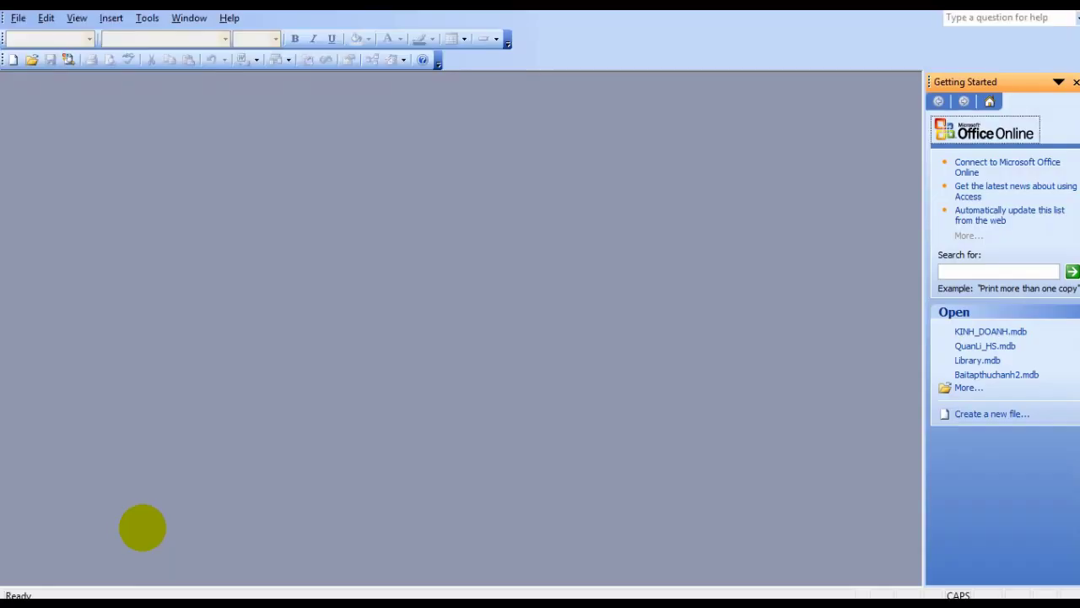
click(1076, 82)
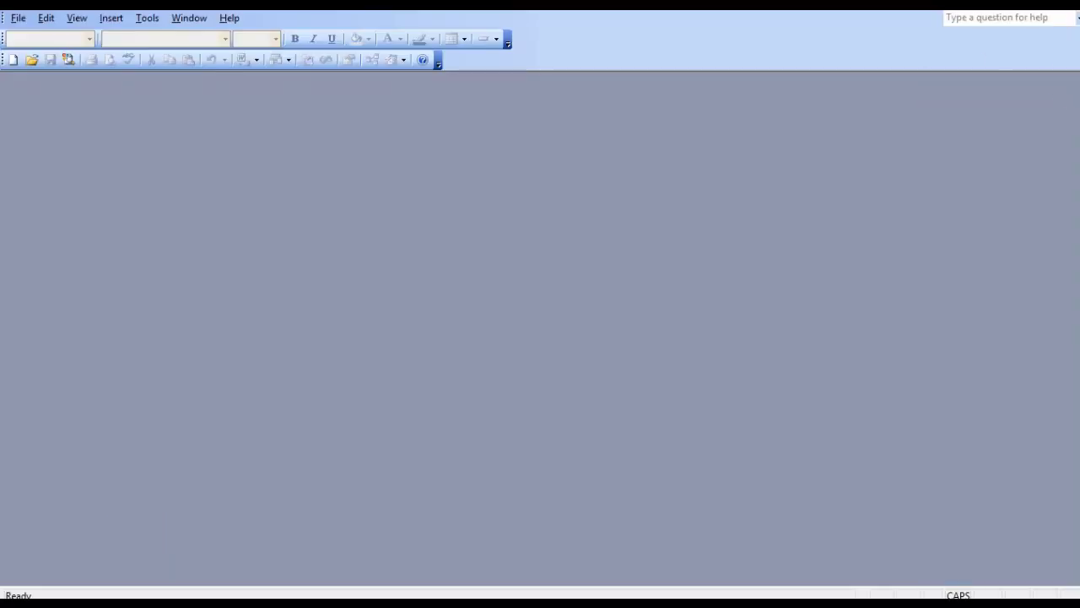
click(17, 17)
click(36, 32)
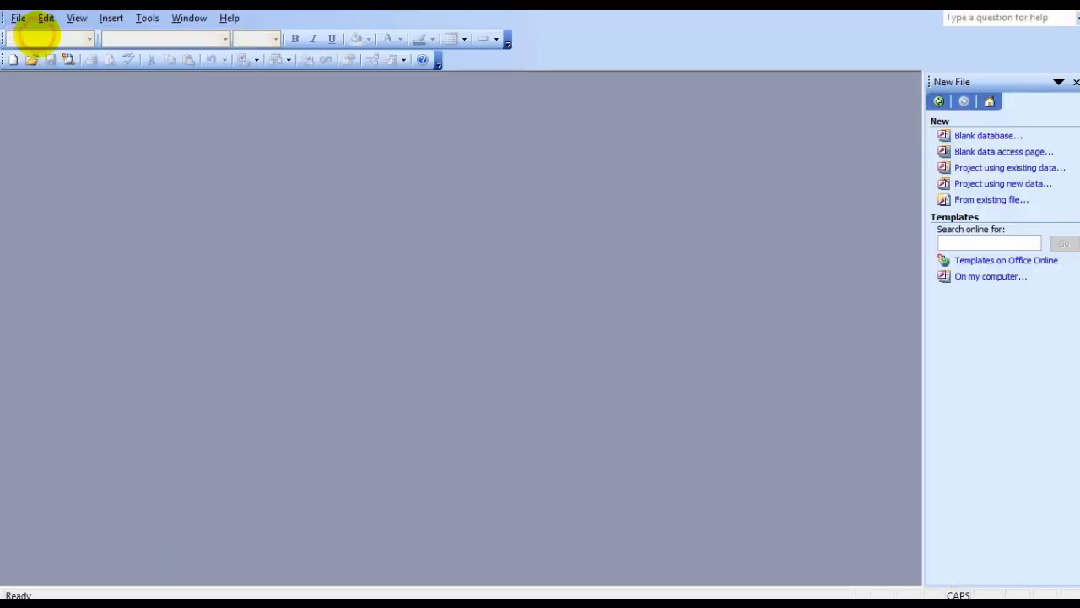
click(1000, 134)
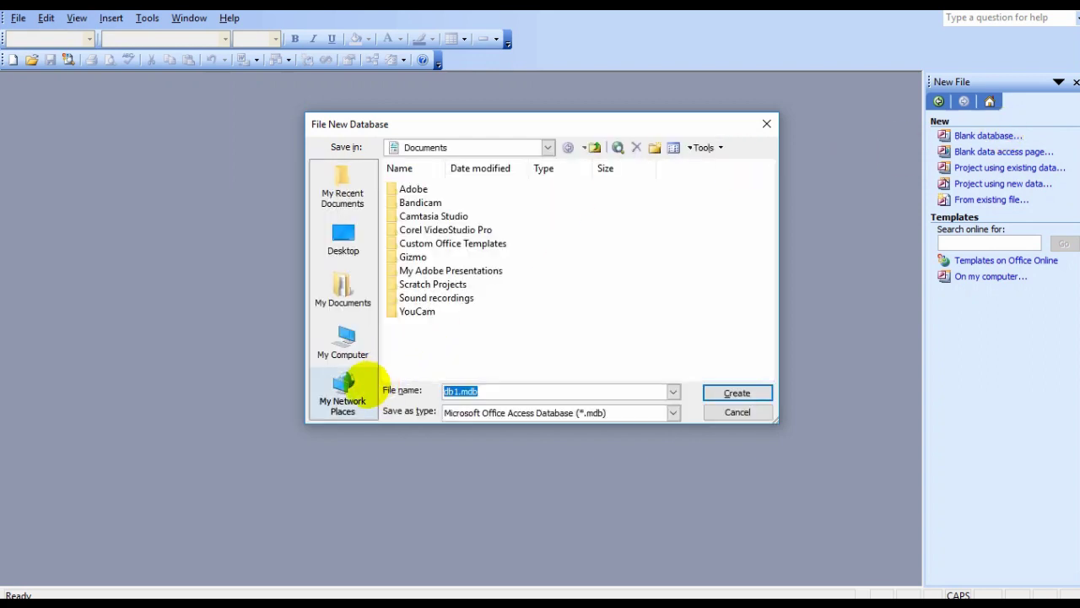
Save the blank database as KINH_DOANH on drive E:.
click(342, 344)
double_click(416, 309)
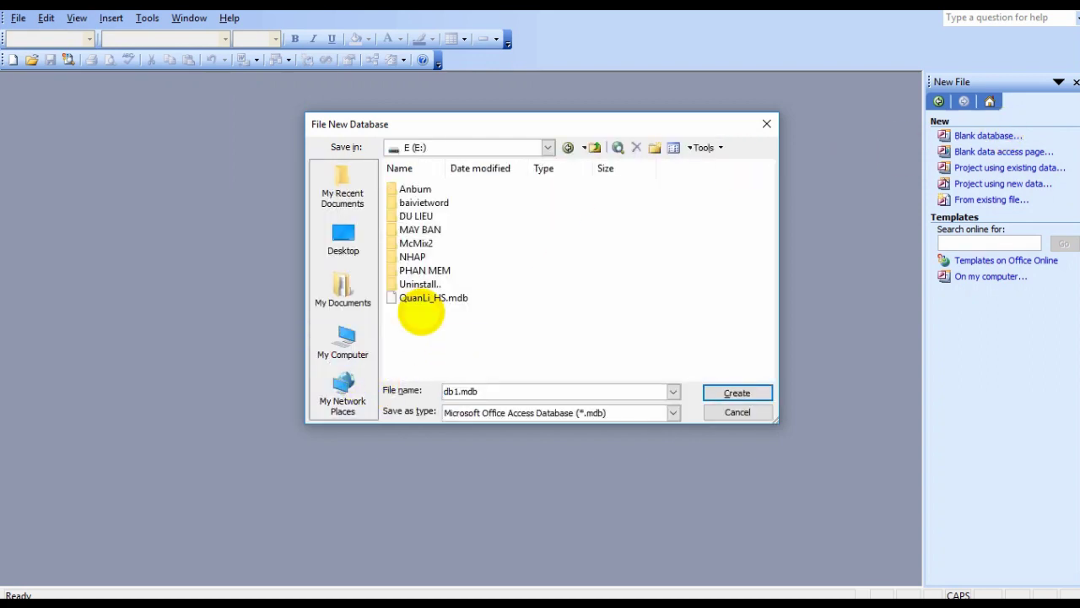
double_click(496, 388)
text(KI)
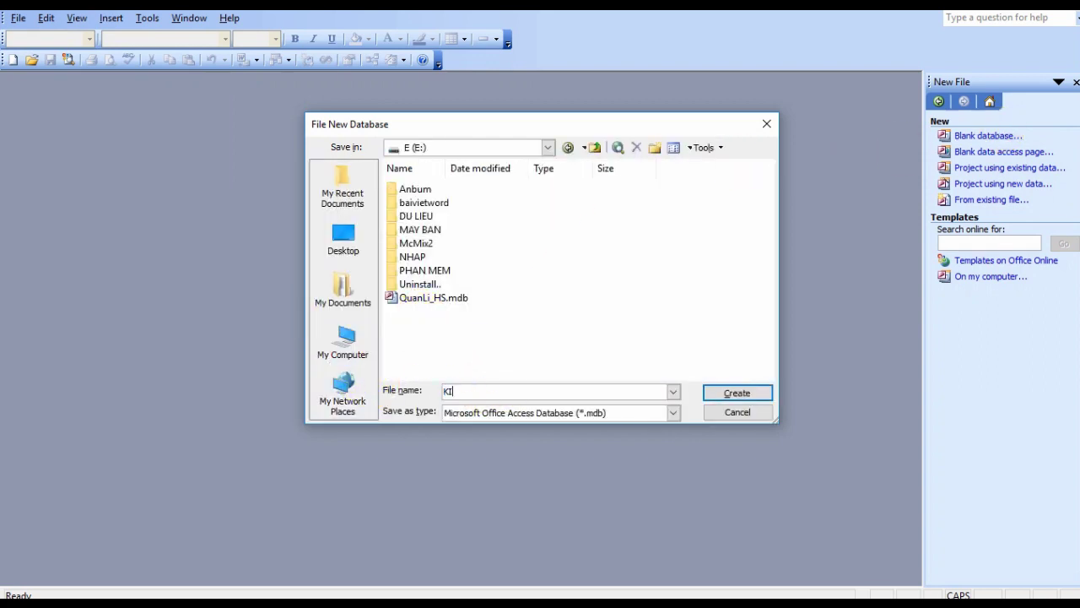
text(NH_DOANH)
key(Return)
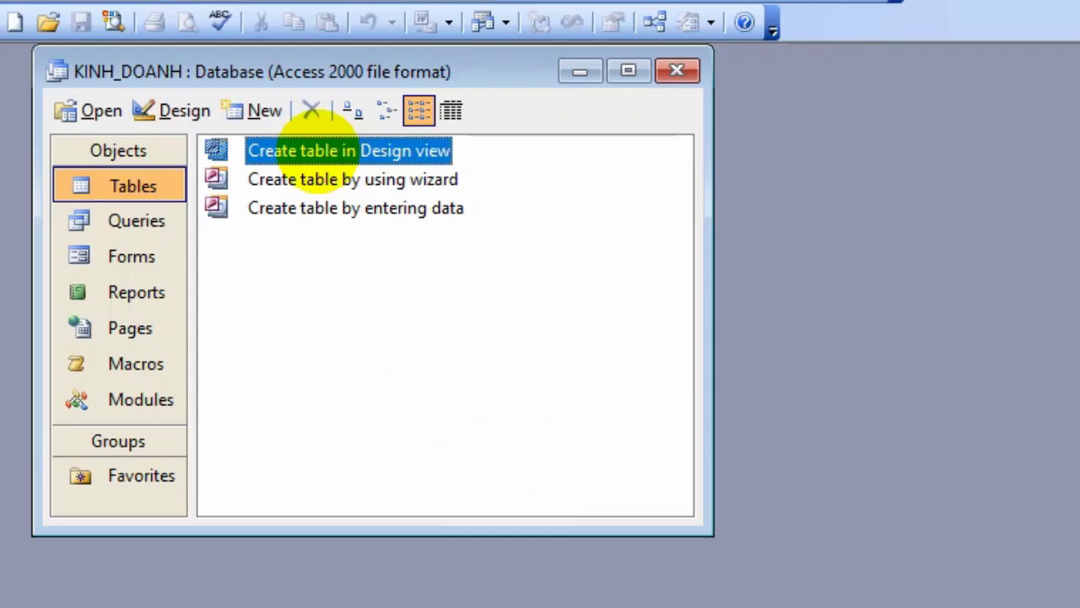
In a new table design, define Text fields Ma_khach_hang, Ten_khach_hang and Dia_chi.
double_click(174, 133)
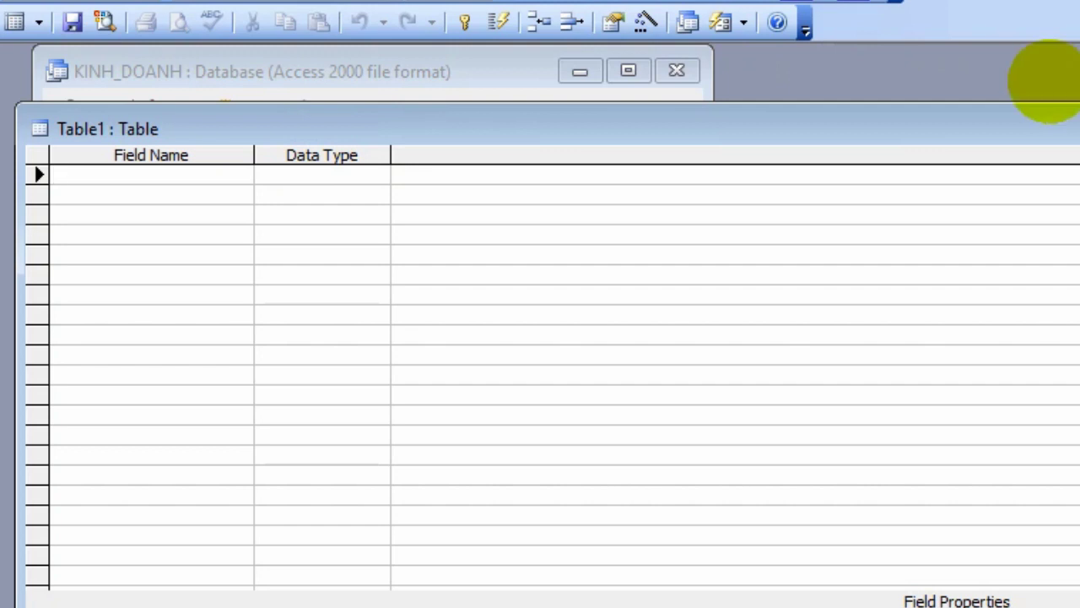
text(Ma_khac)
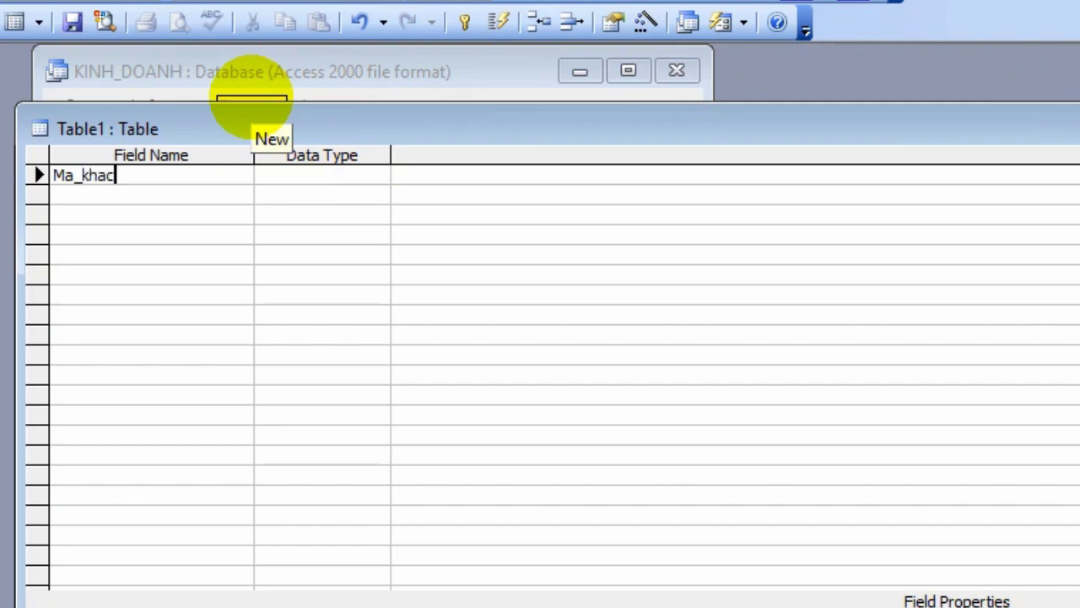
text(h_hang)
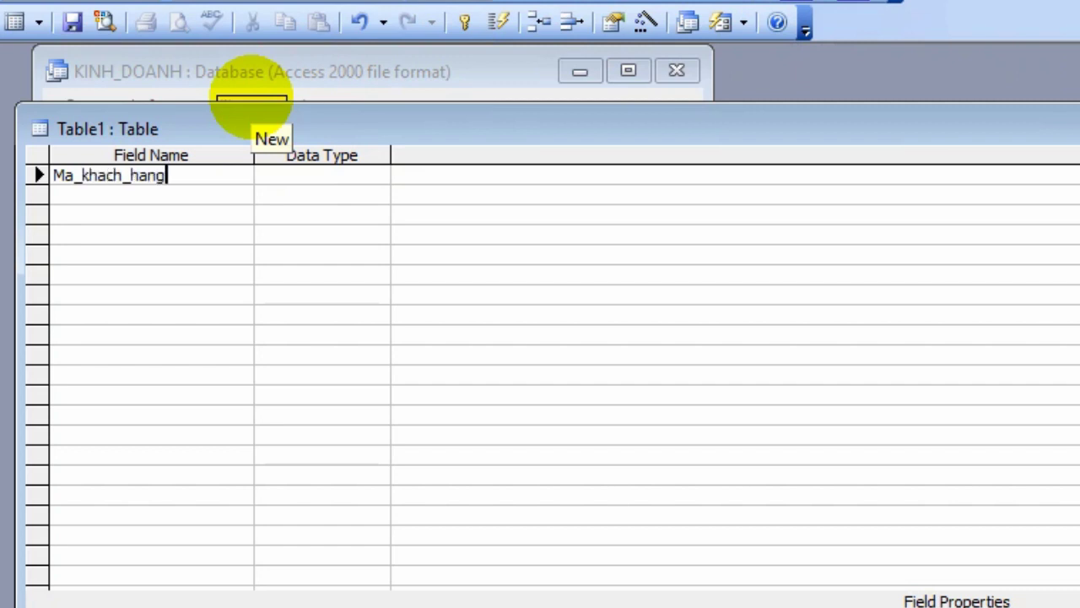
key(Down)
text(Ten)
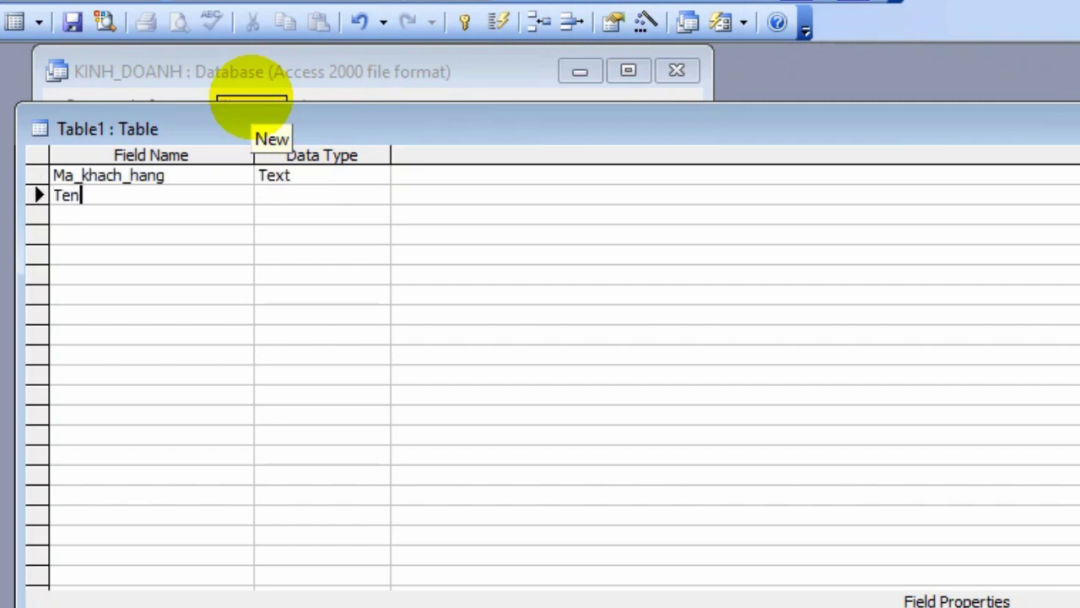
text(_khach)
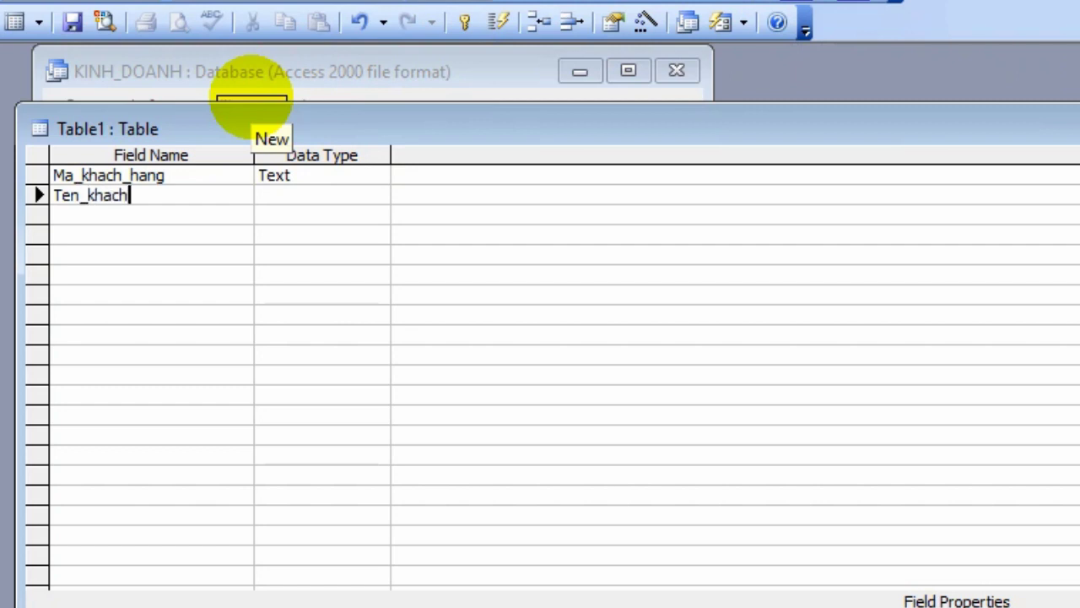
text(_hang)
key(Down)
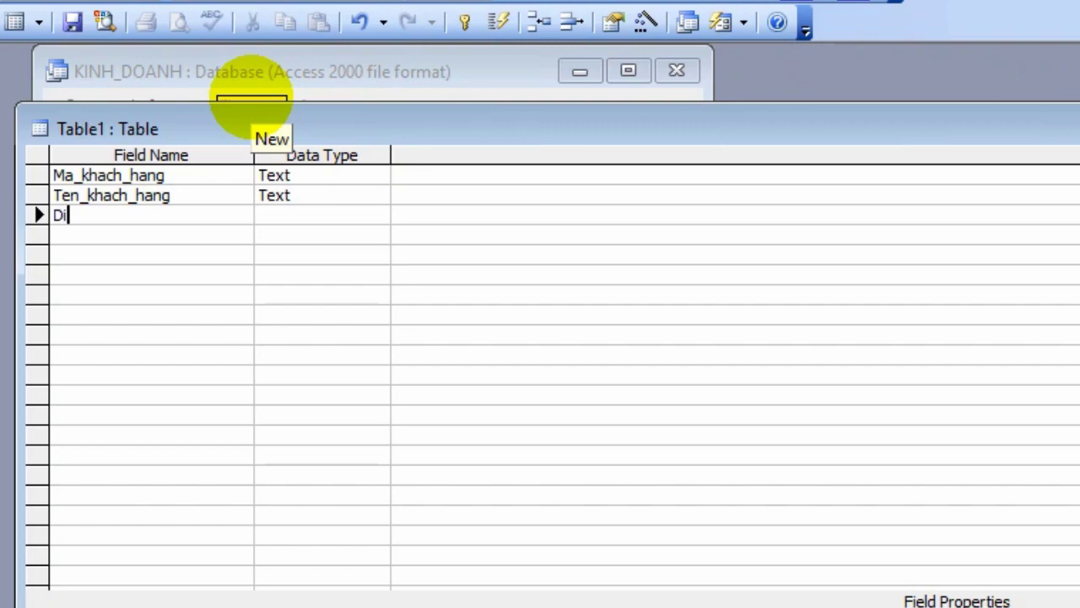
text(Dia_chi)
click(297, 216)
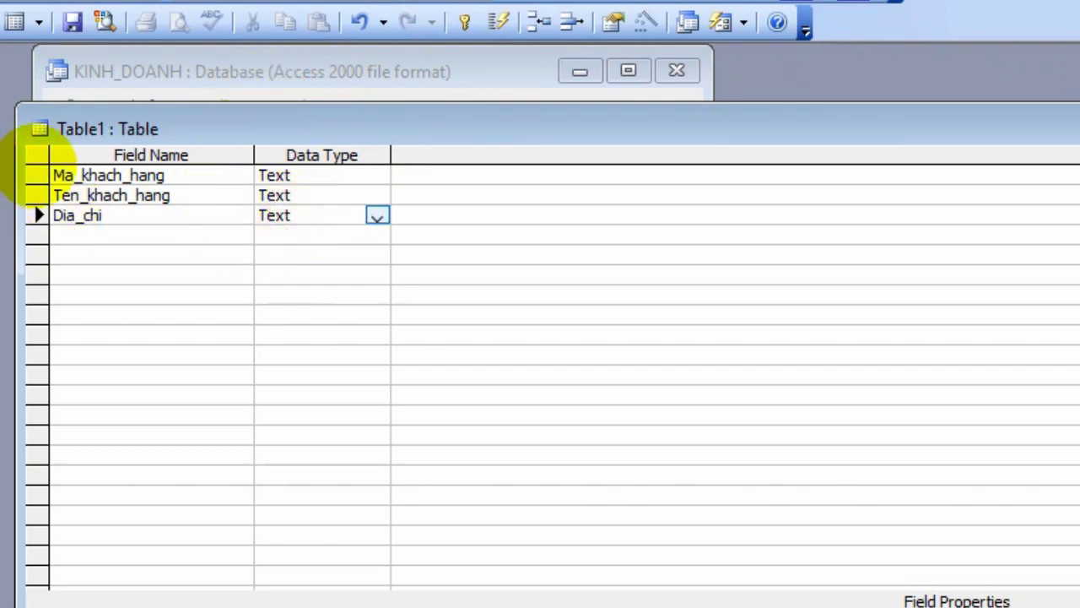
Key the table on Ma_khach_hang, save it as KHACH_HANG, and close it.
click(36, 175)
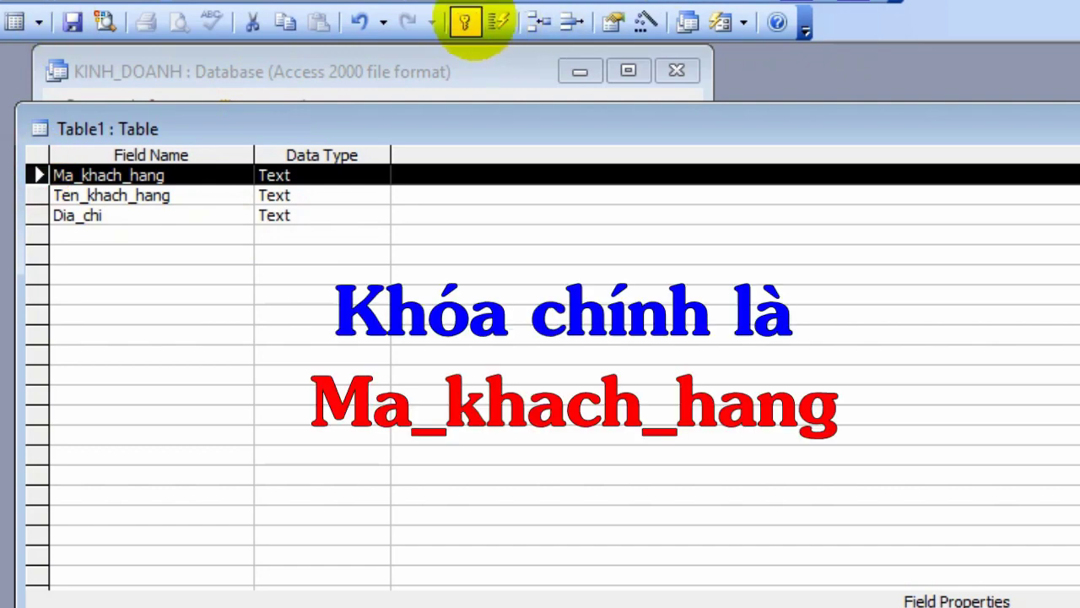
click(465, 22)
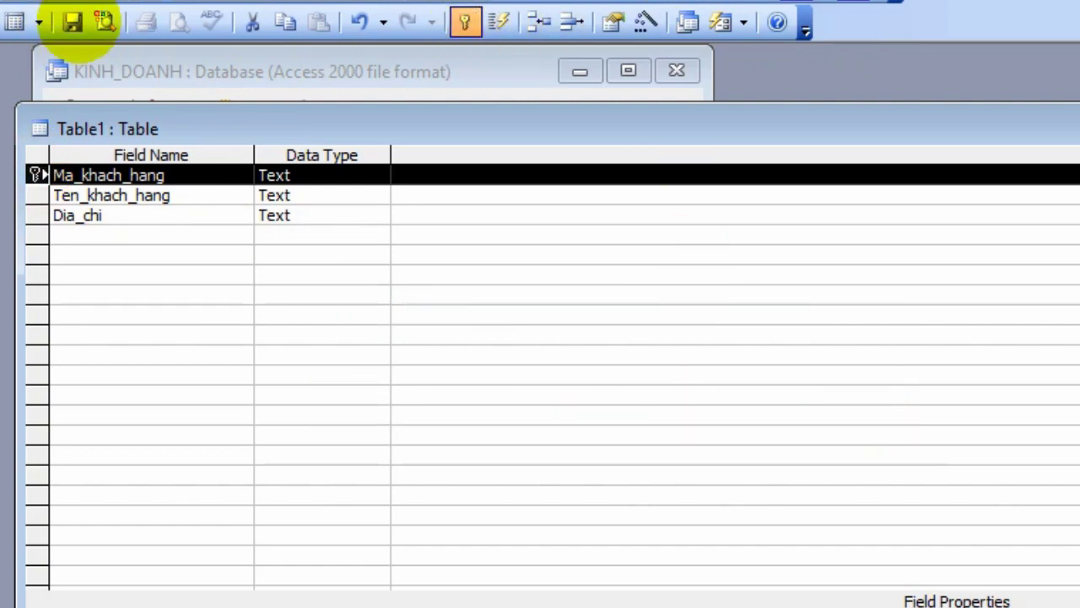
click(73, 22)
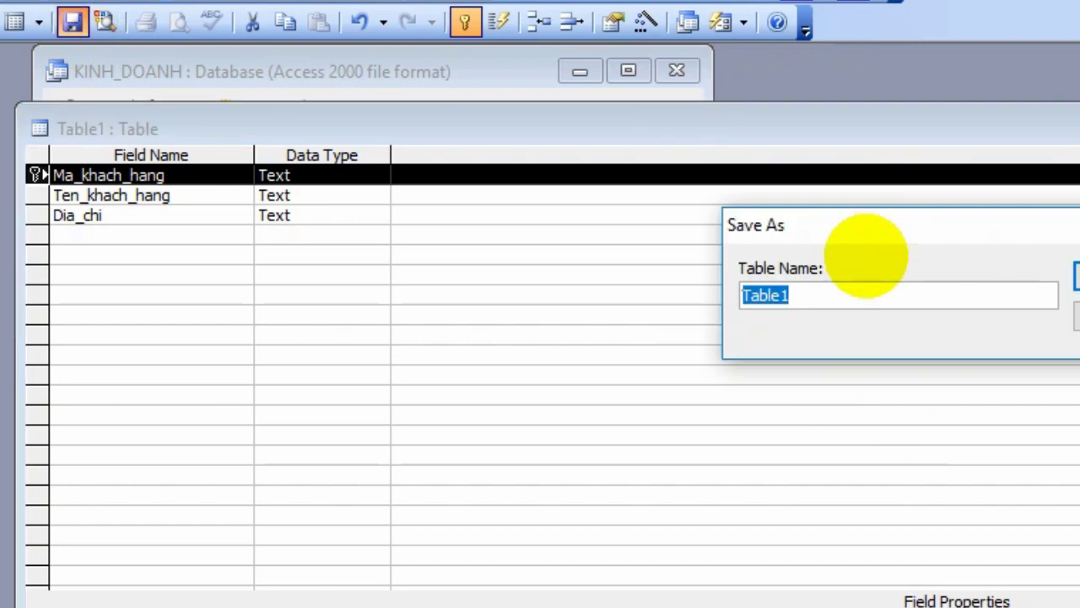
text(KHAC)
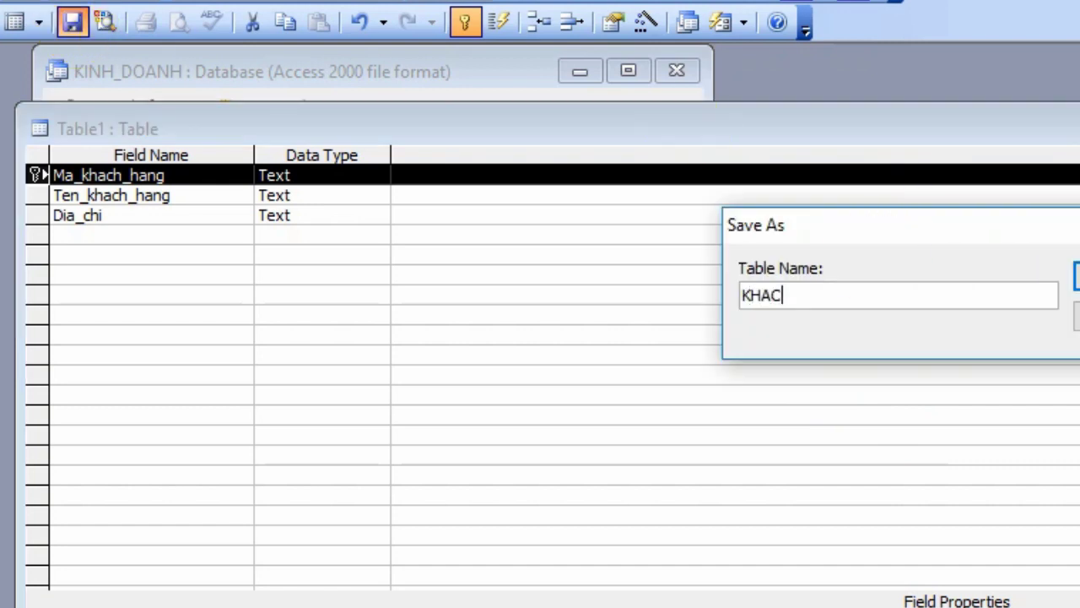
text(H_HANG)
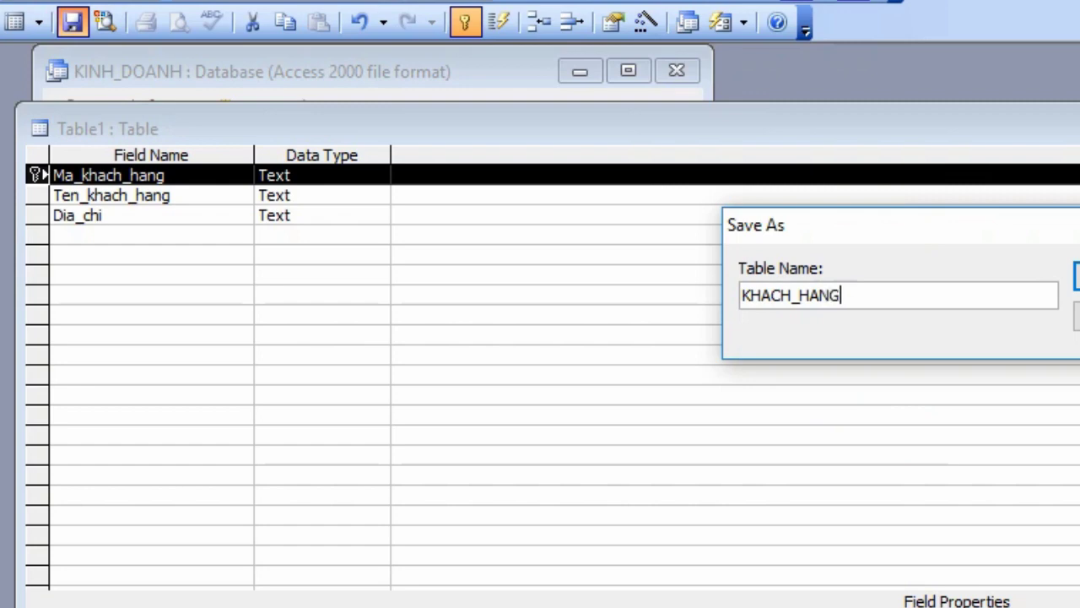
key(Return)
key(ctrl+w)
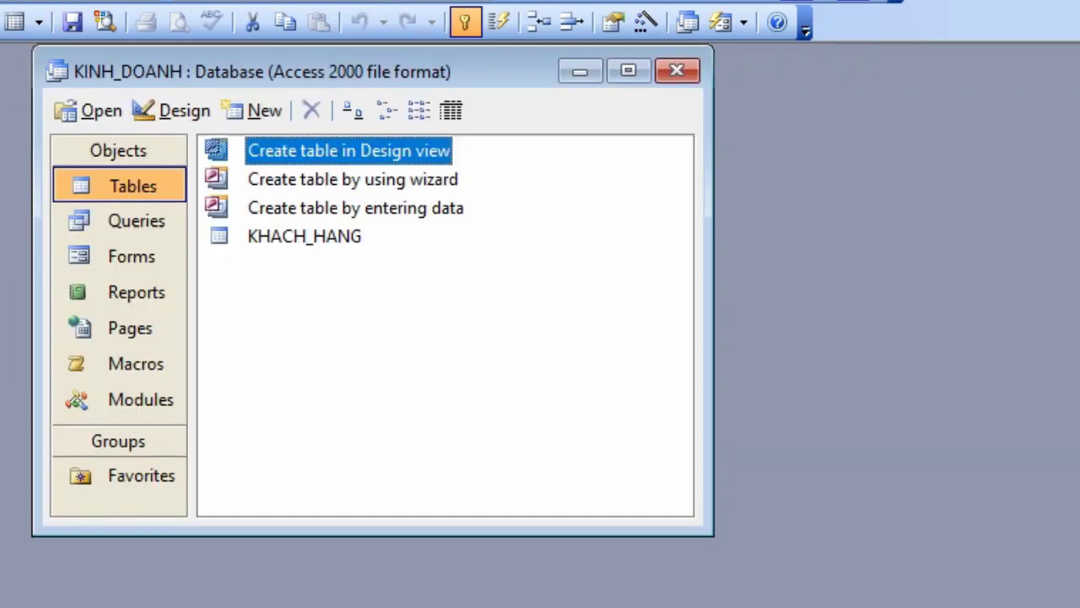
click(263, 152)
Define Text fields Ma_mat_hang and Ten_mat_hang plus a Currency field Don_gia.
double_click(263, 152)
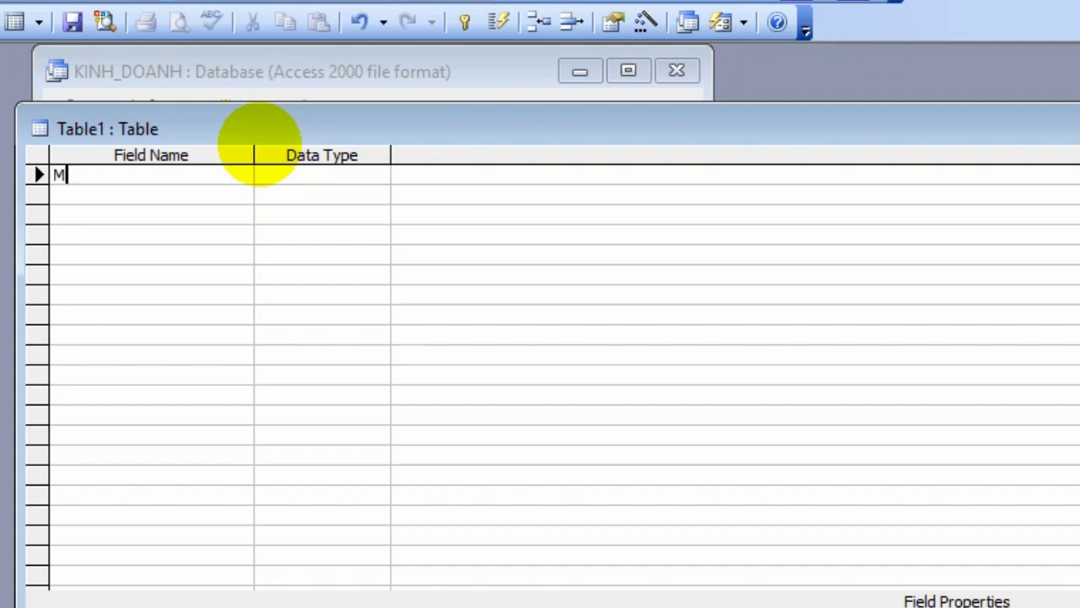
text(Ma_mat_hang)
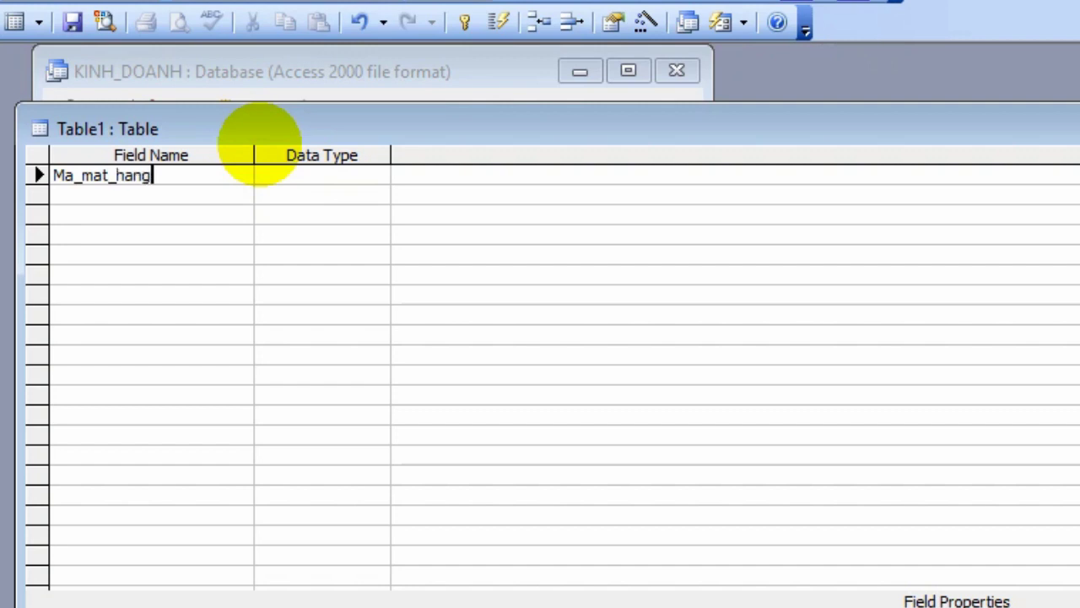
key(Down)
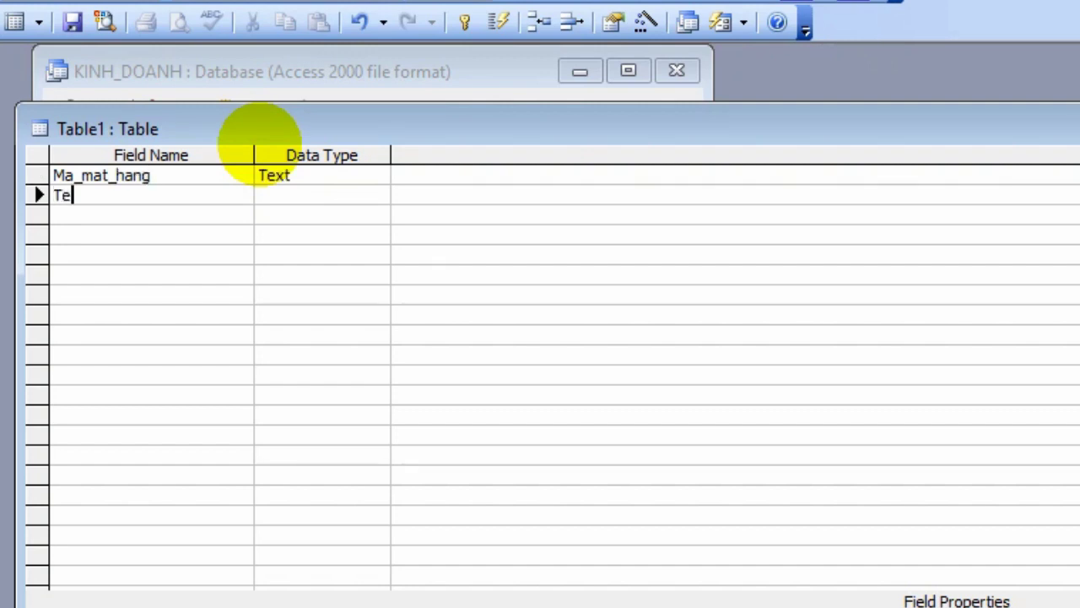
text(Ten_mat_hang)
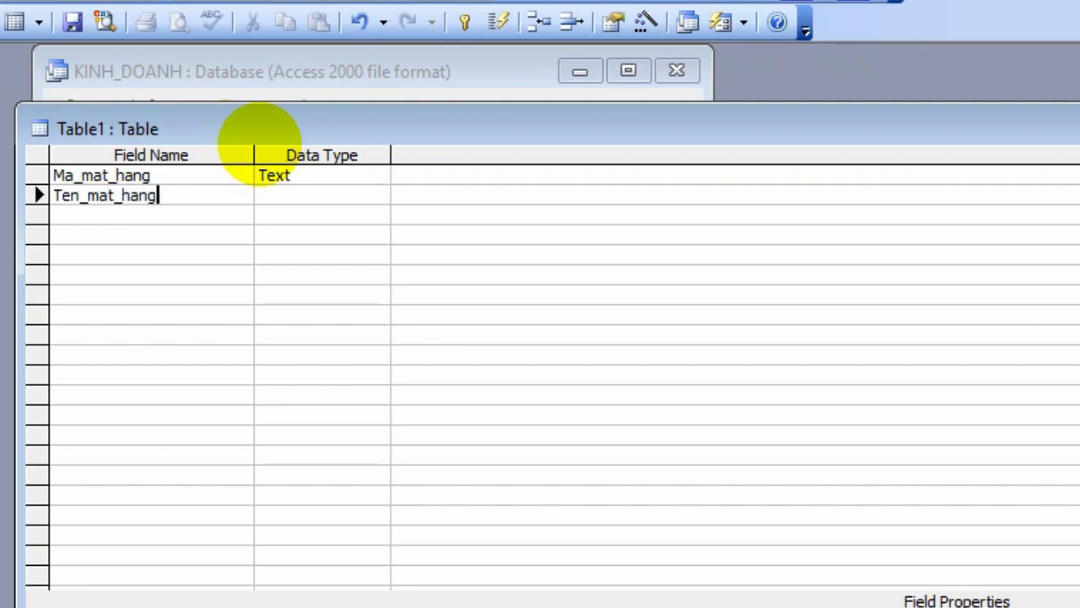
key(Down)
text(Don_)
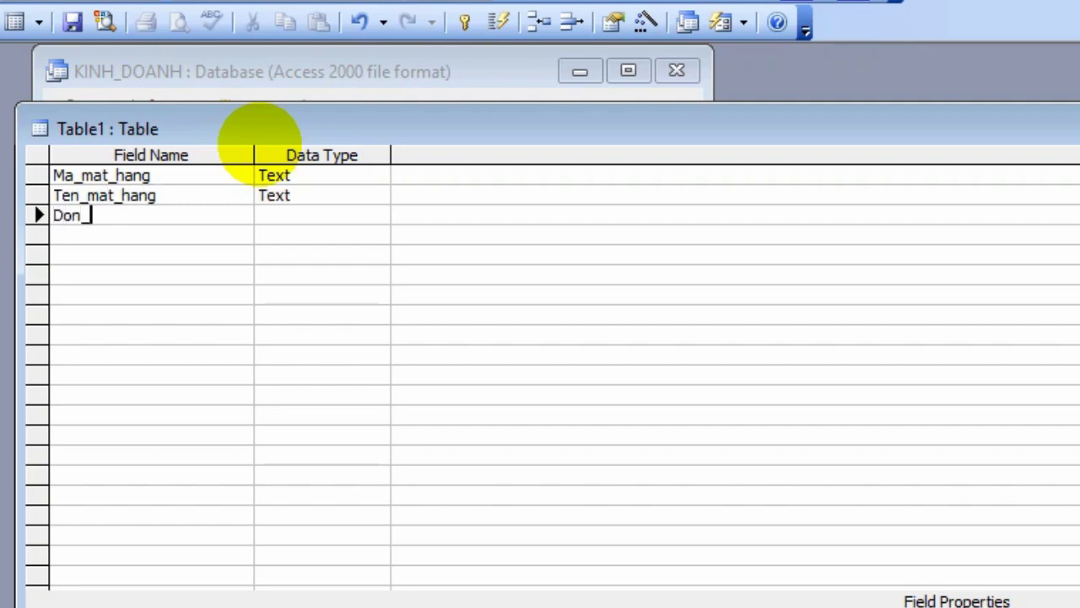
text(gia)
click(363, 215)
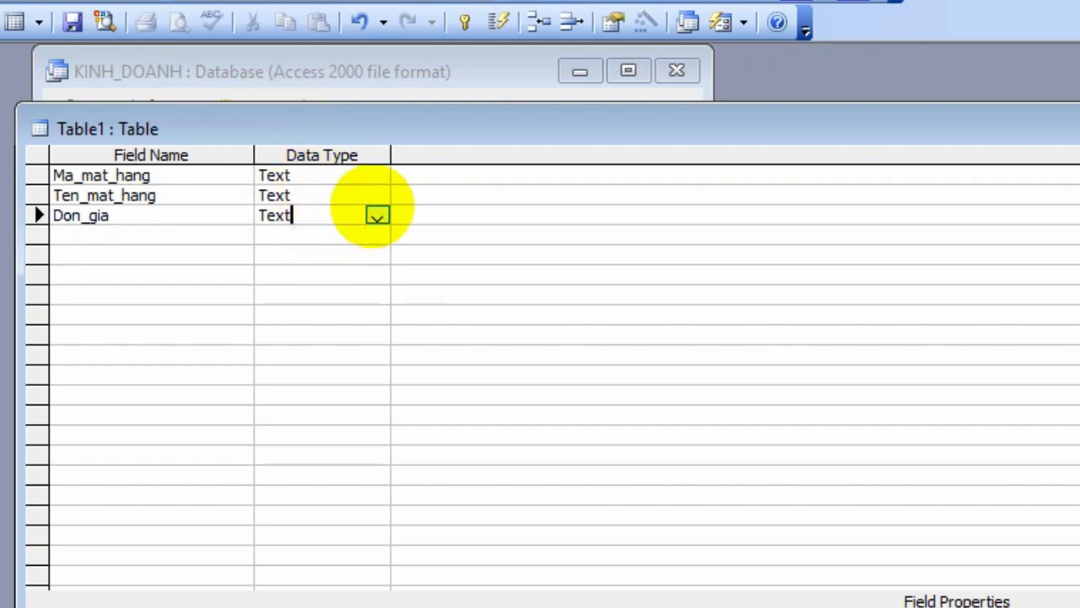
click(377, 217)
click(306, 314)
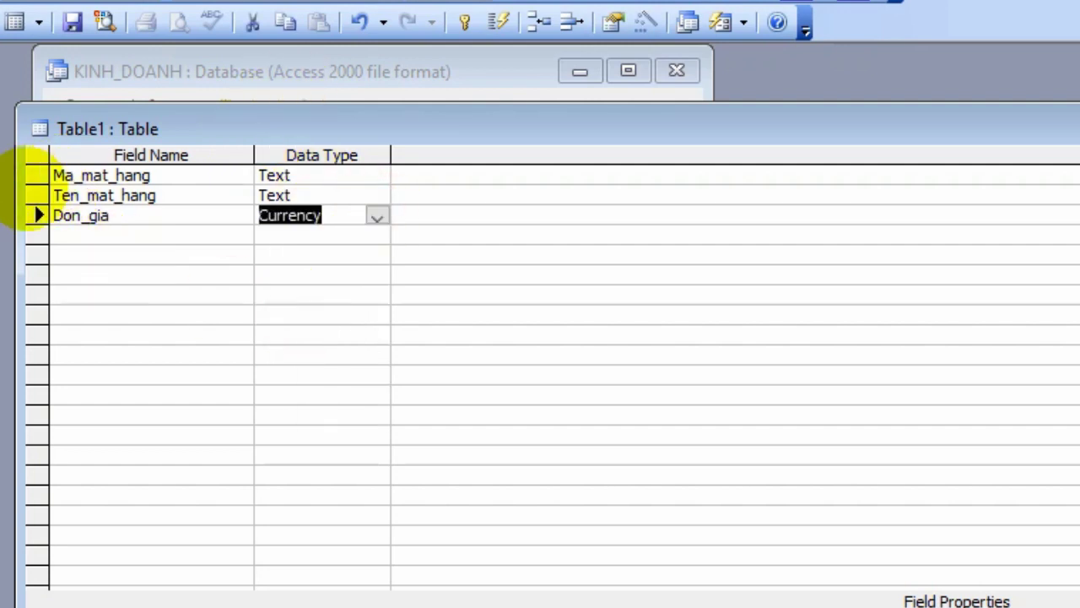
Key the table on Ma_mat_hang, save it as MAT_HANG, and close the design.
click(38, 175)
click(464, 22)
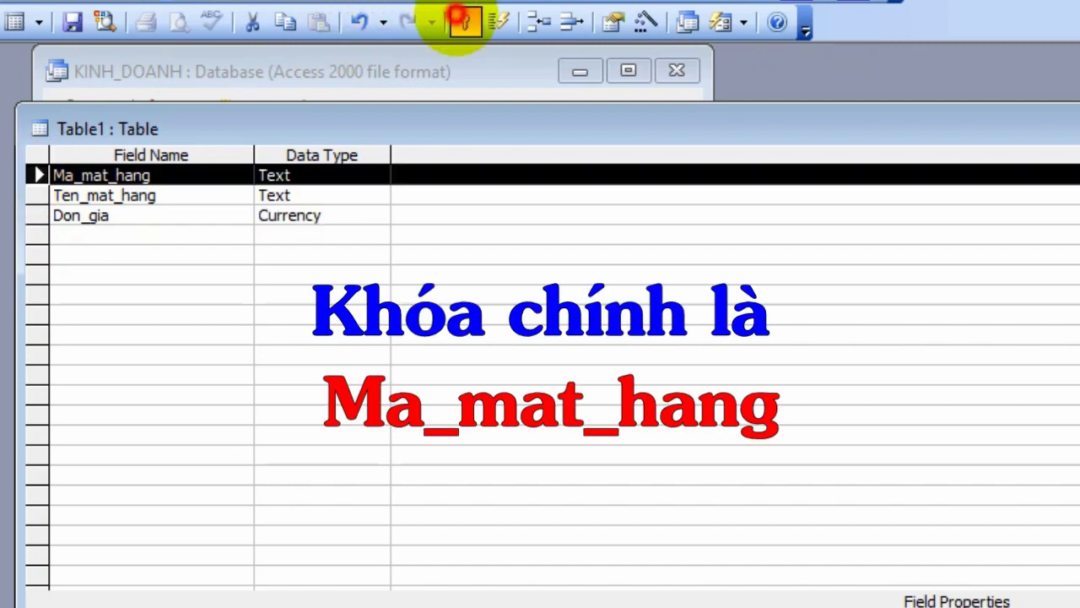
click(72, 22)
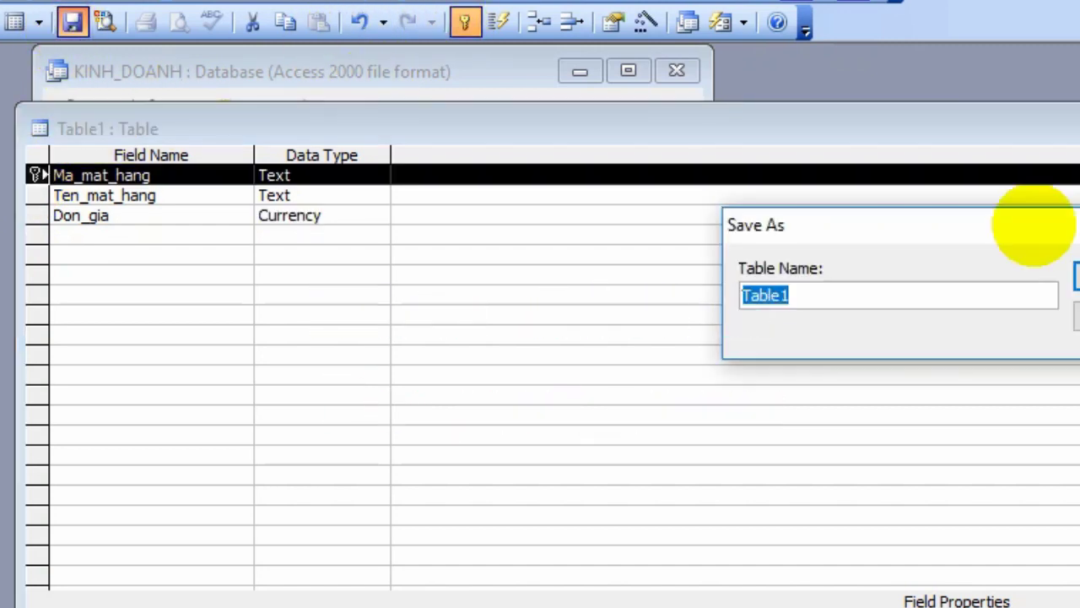
text(MA)
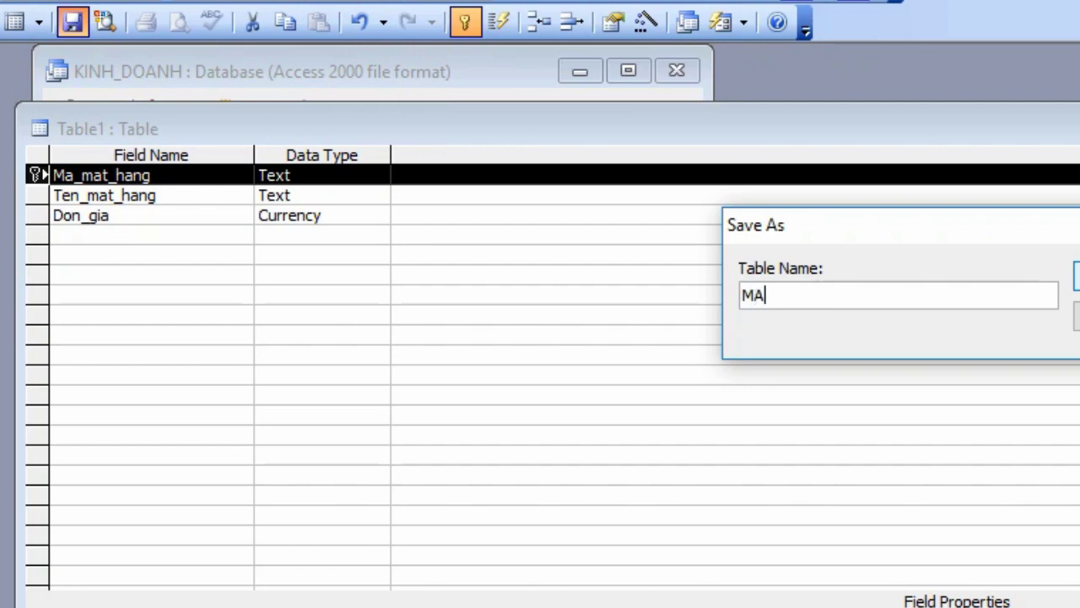
text(T_HANG)
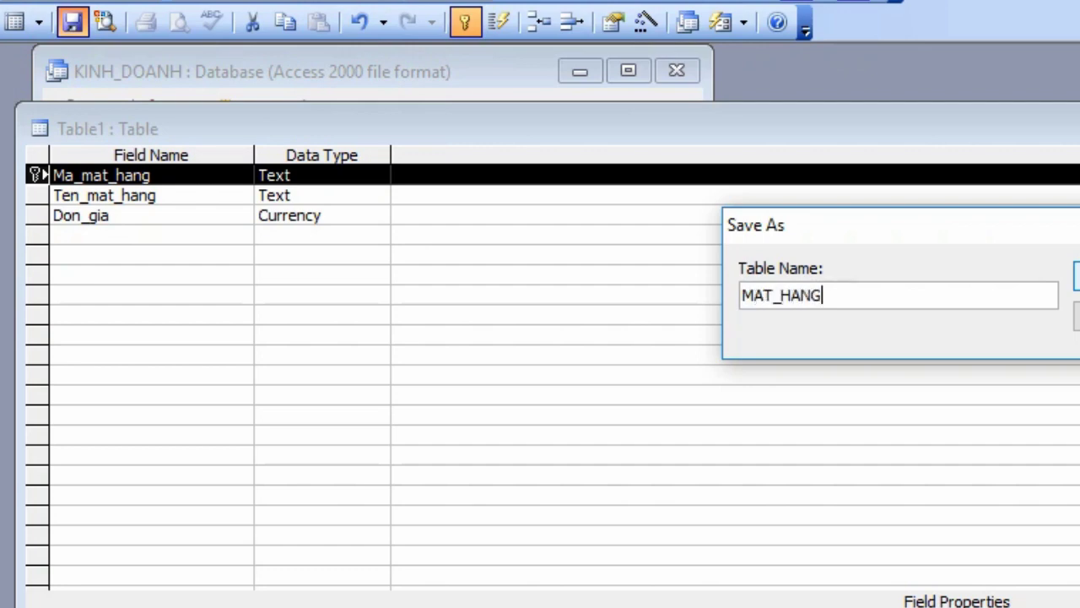
key(Return)
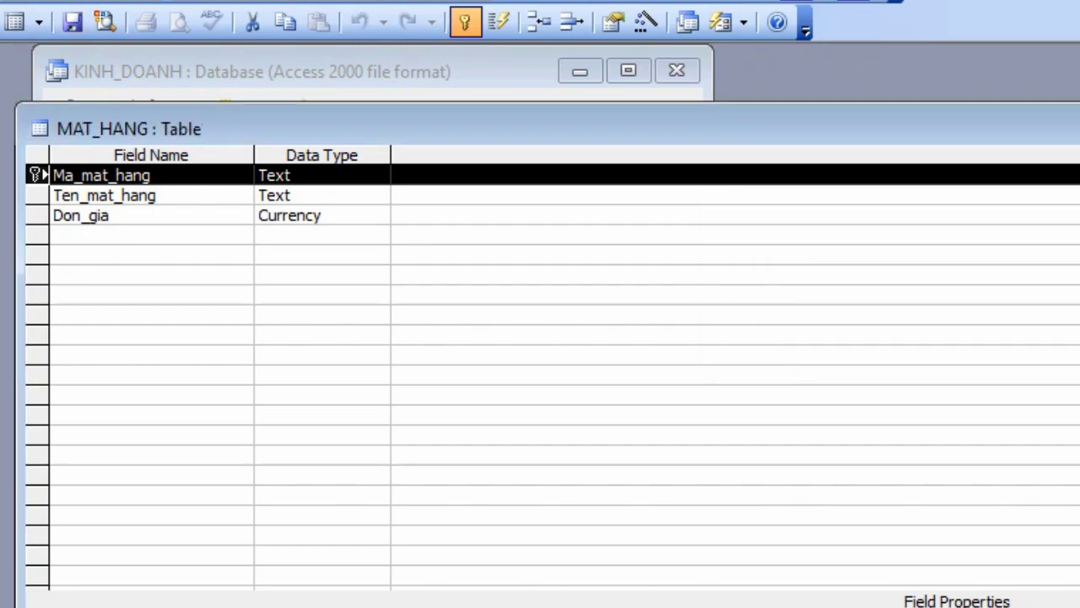
key(ctrl+w)
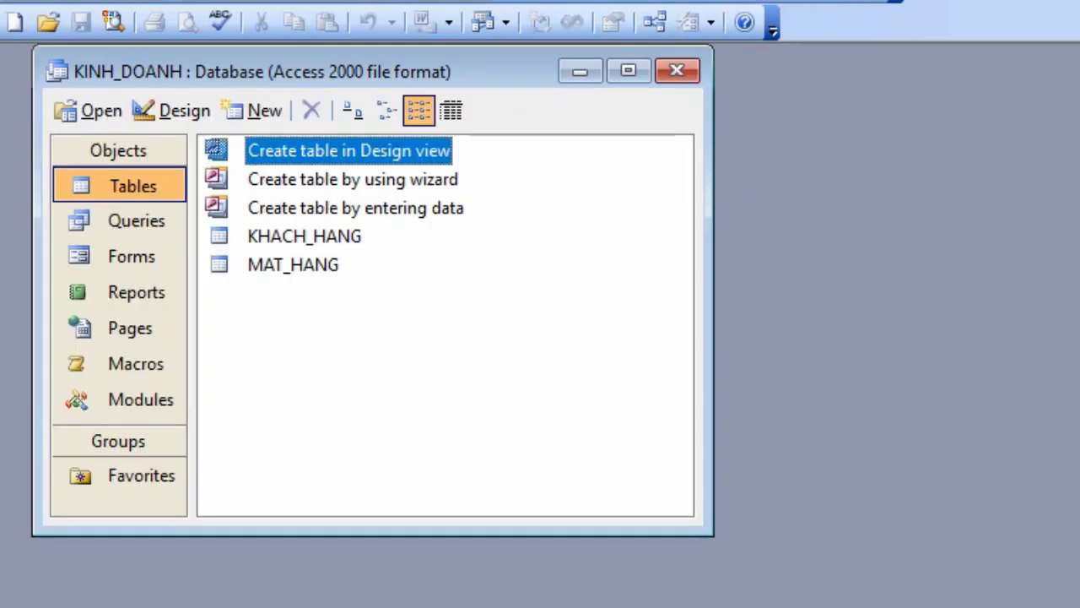
Start a new table with fields So_don, Ma_khach_hang, Ma_mat_hang, So_luong and Ngay_giao_hang.
double_click(404, 147)
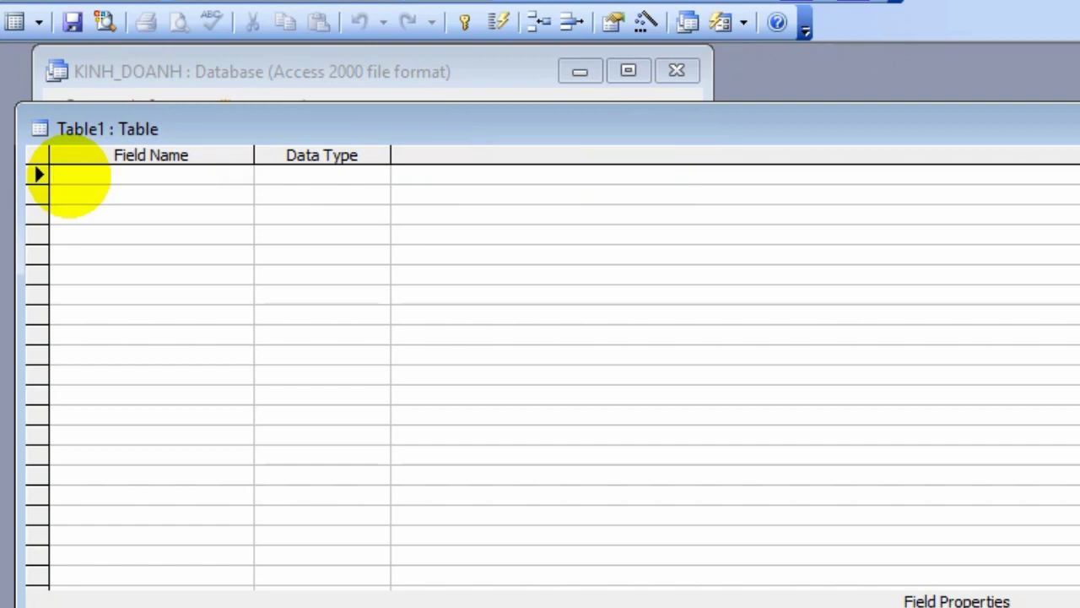
text(So_don)
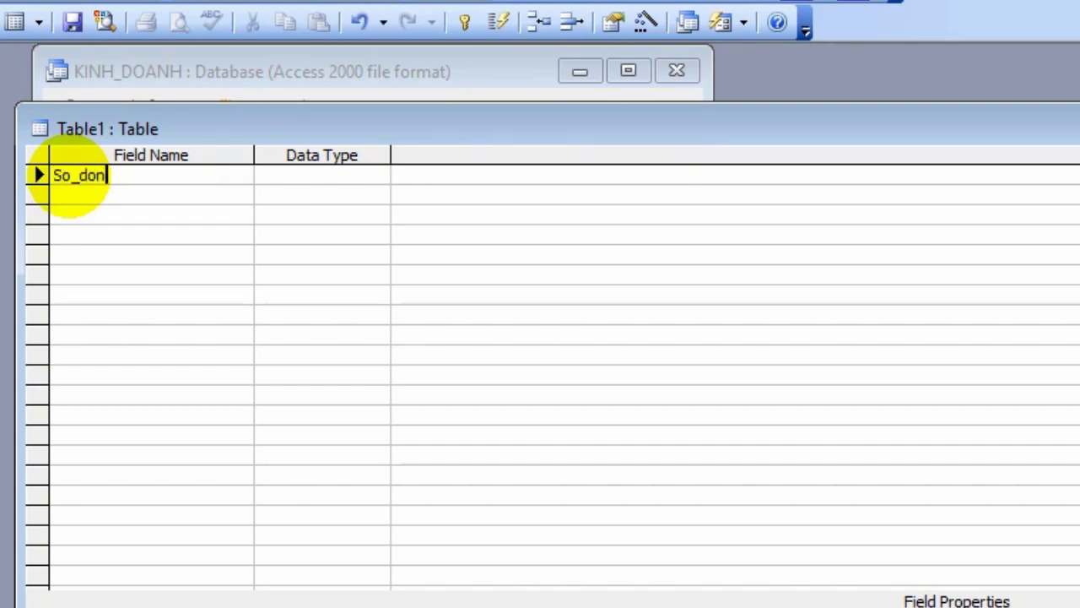
key(Down)
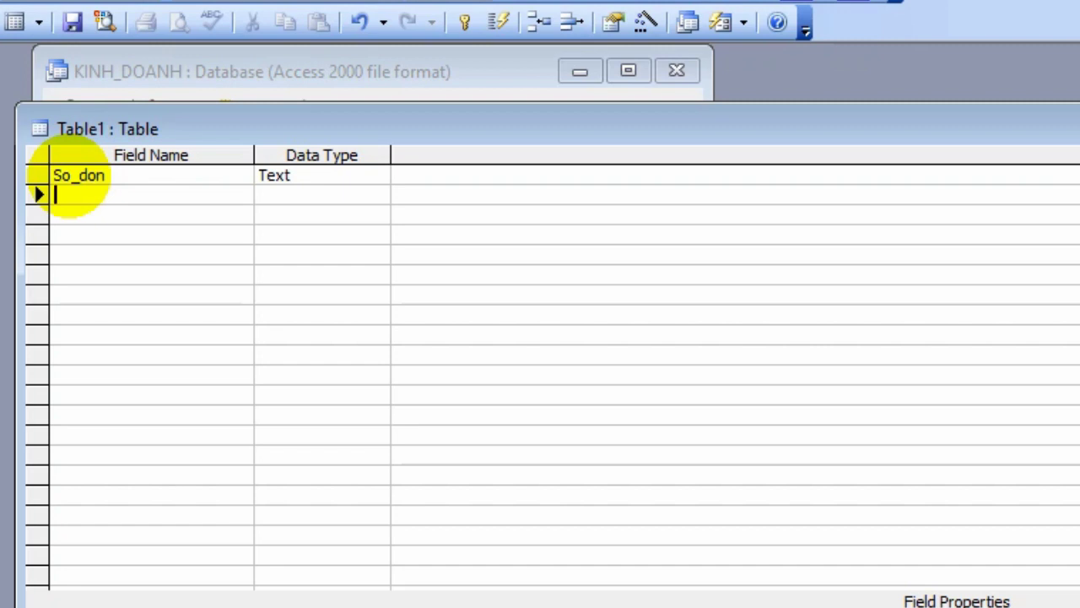
text(Ma_kha)
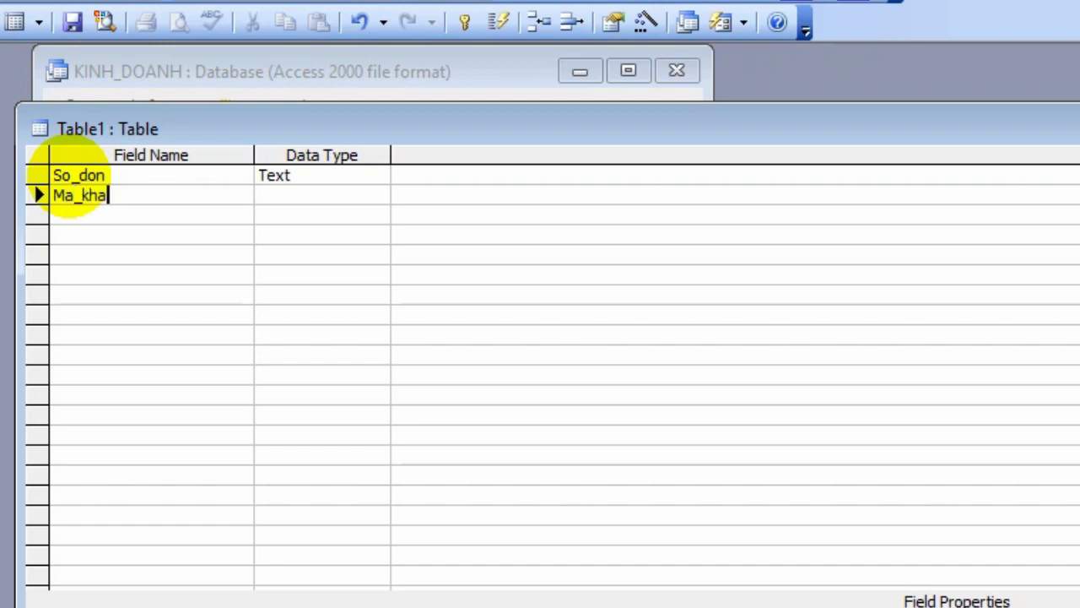
text(ch_hang)
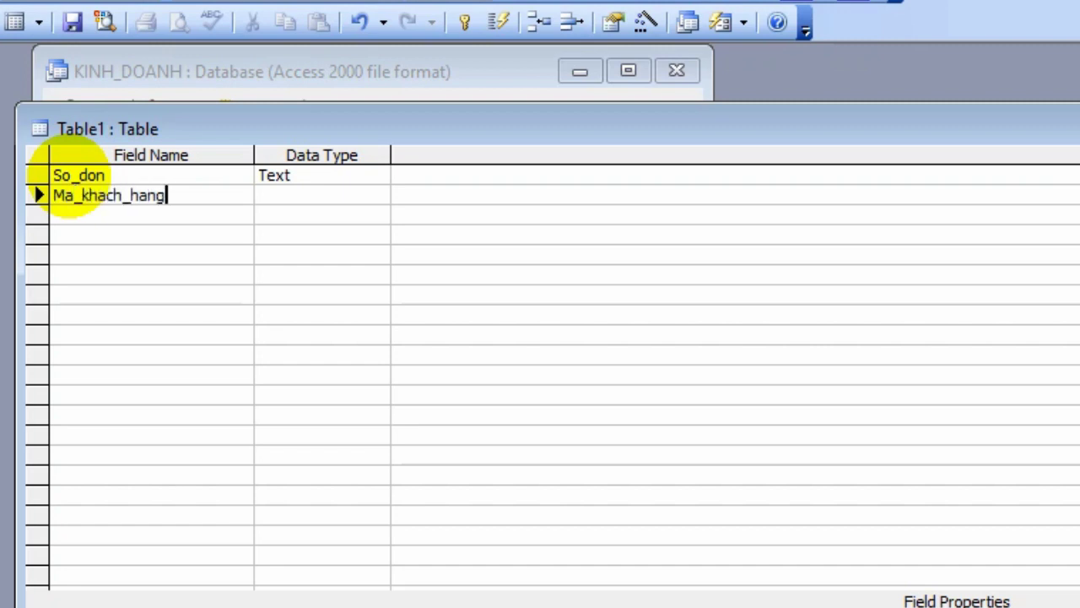
key(Down)
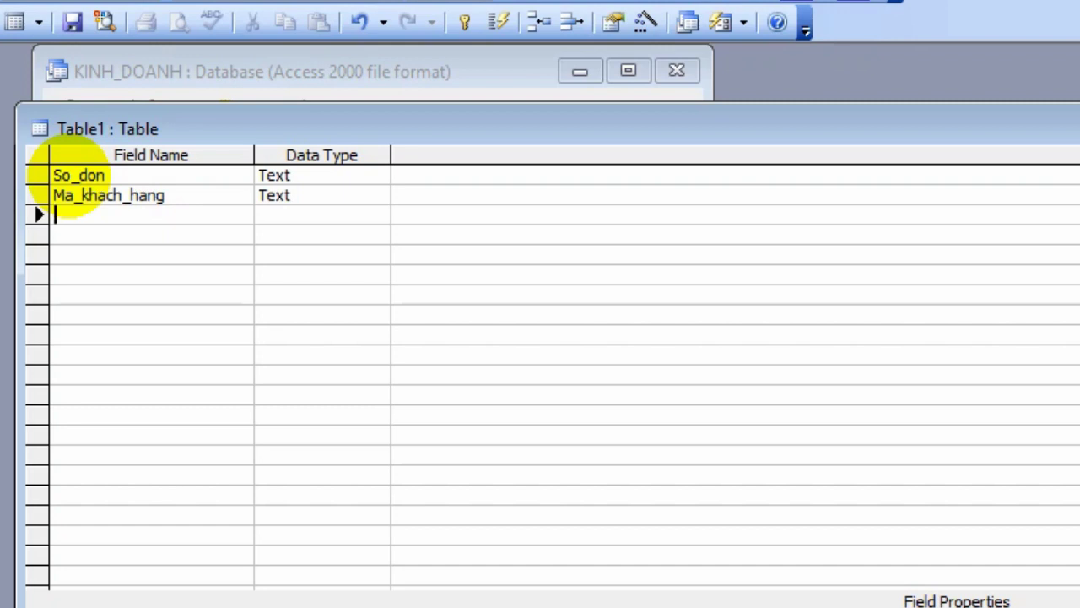
text(Ma_mat_hang)
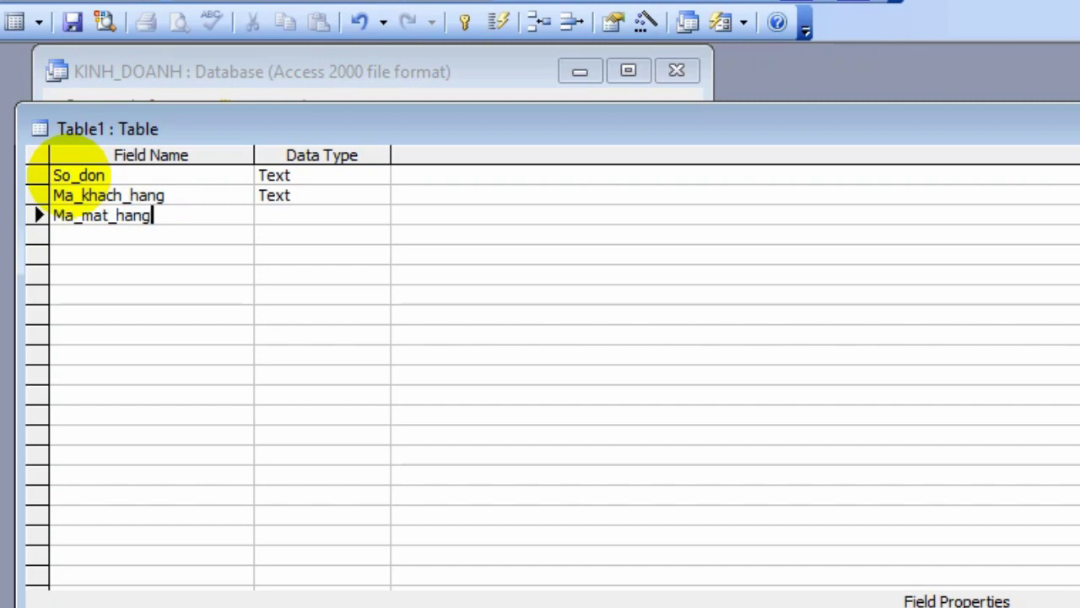
key(Down)
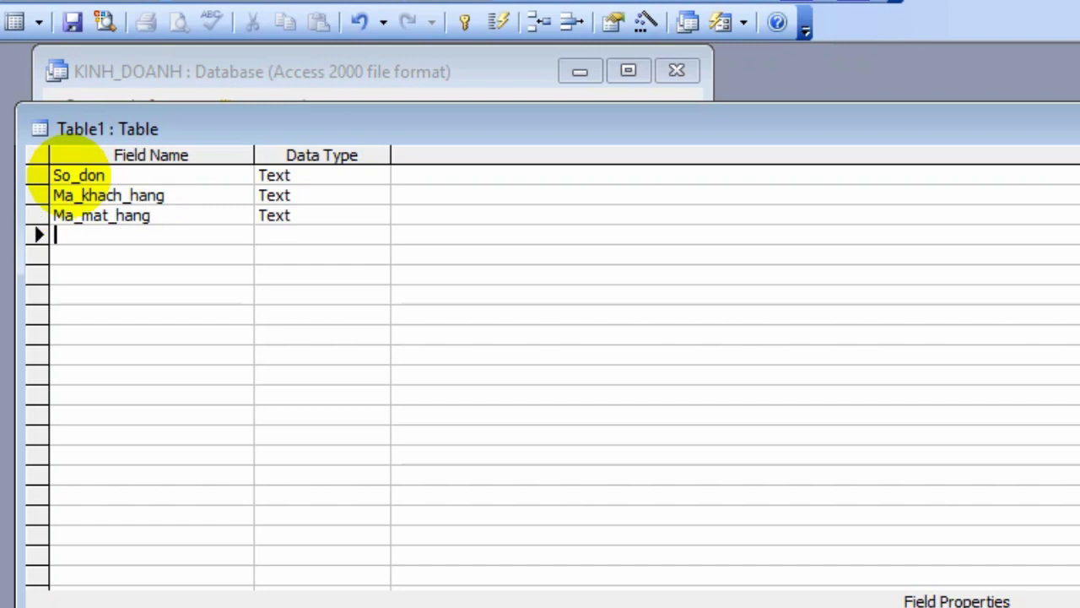
text(So_luong)
key(Down)
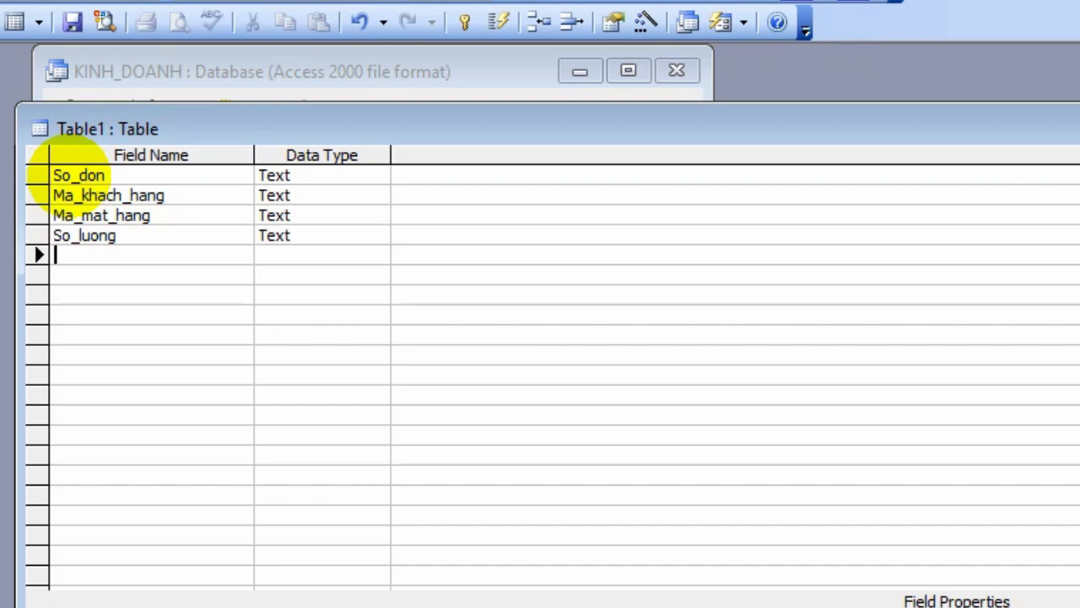
text(Ngay_g)
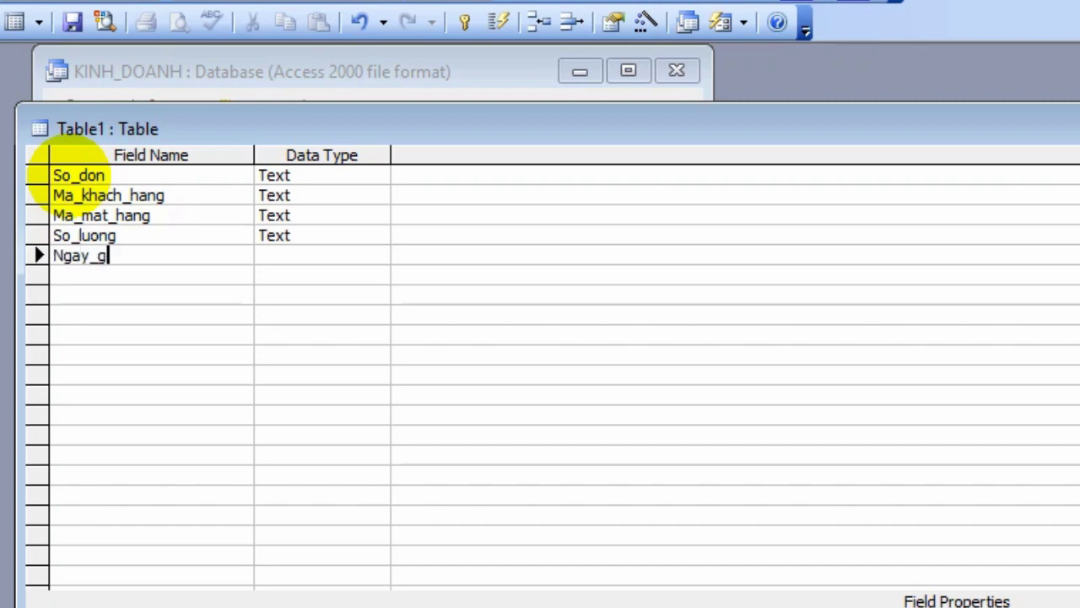
text(aio_hang)
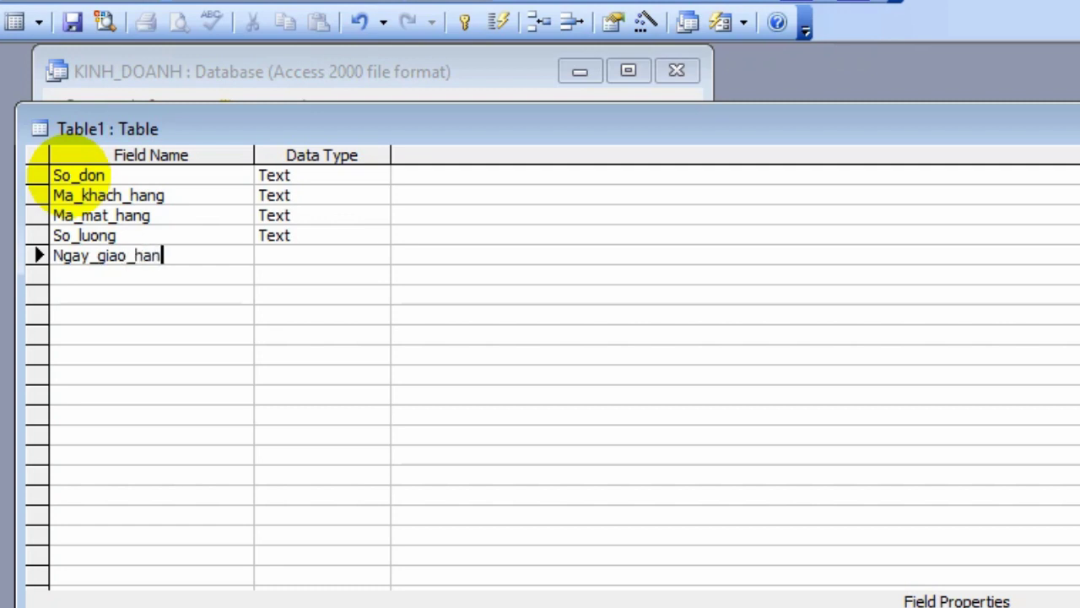
Set So_luong to Number and Ngay_giao_hang to Date/Time.
click(326, 233)
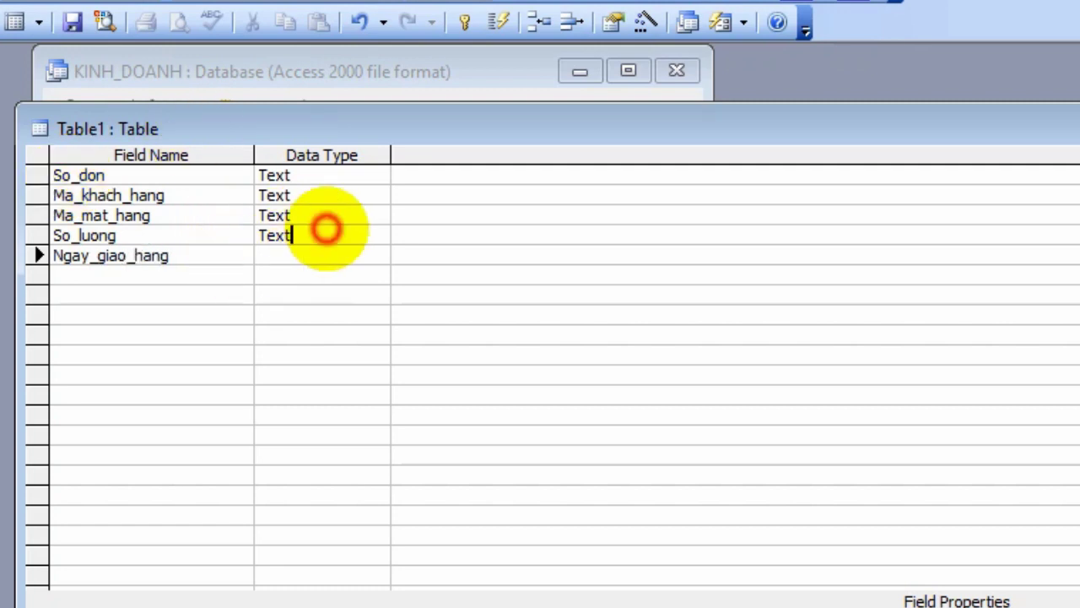
click(377, 237)
click(300, 294)
click(338, 255)
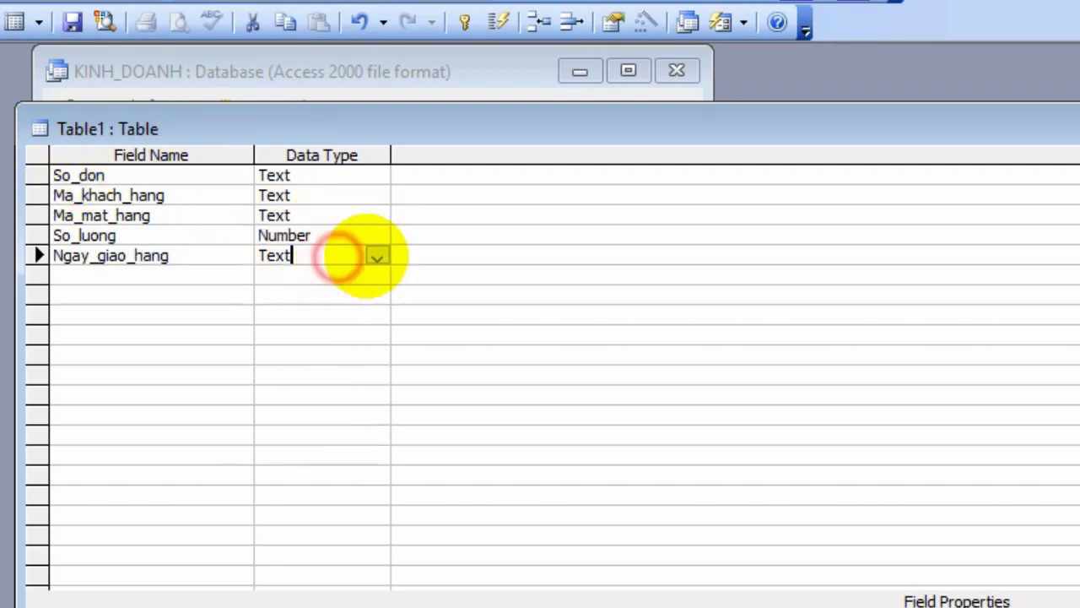
click(376, 256)
click(348, 335)
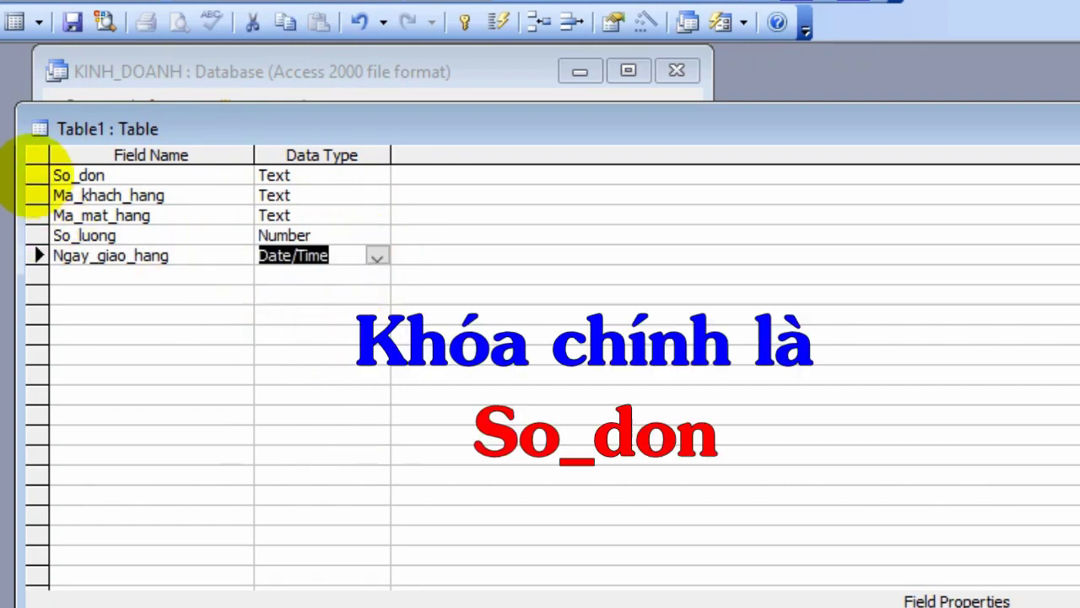
Make So_don the primary key, save the table as HOA_DON, and close its design.
click(35, 175)
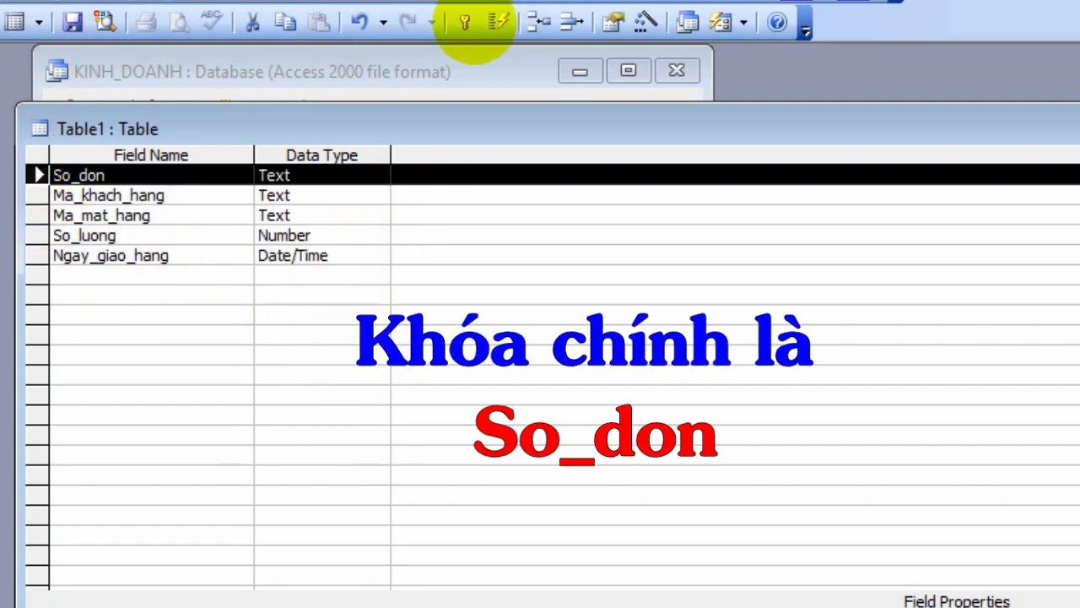
click(464, 22)
click(72, 23)
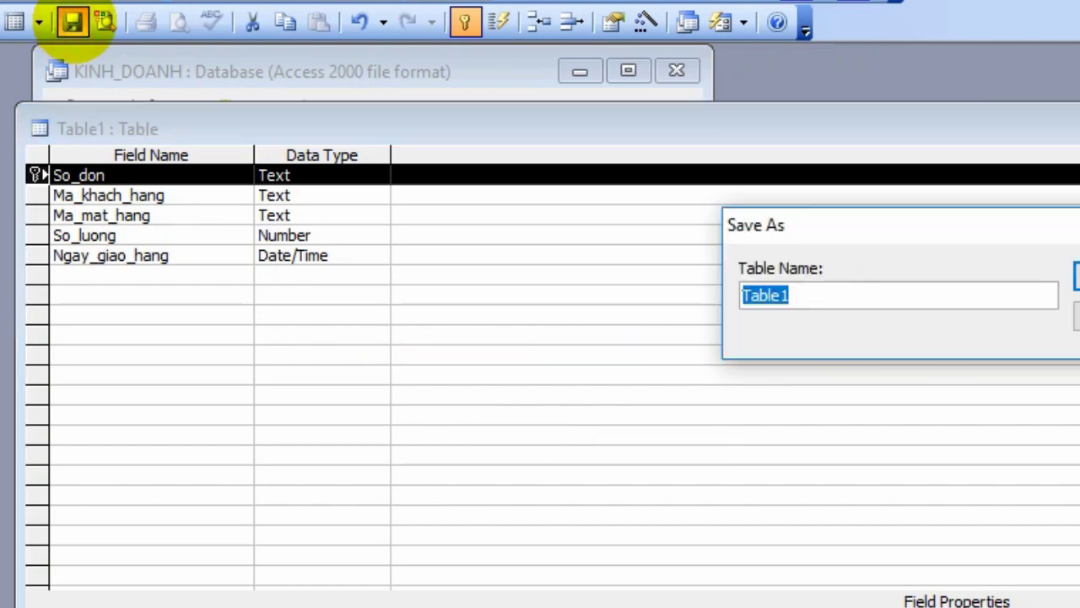
text(HO)
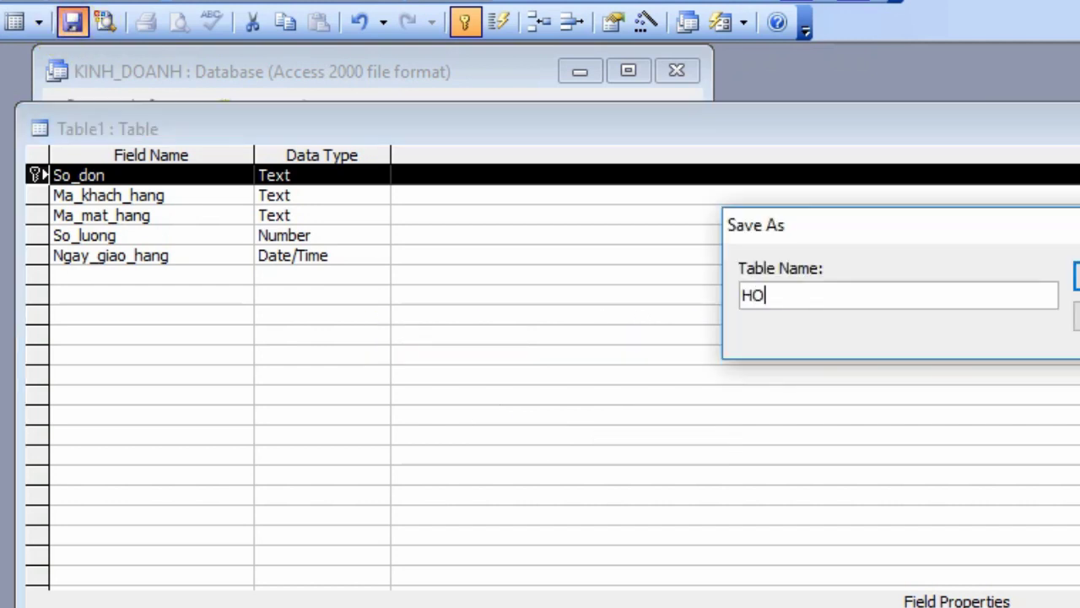
text(A_DON)
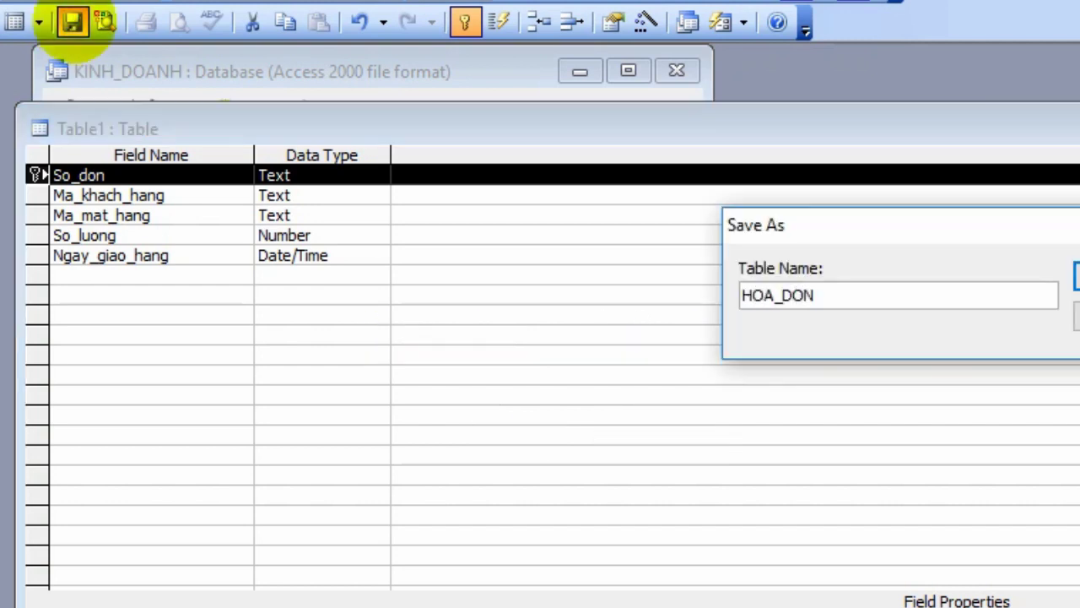
key(Return)
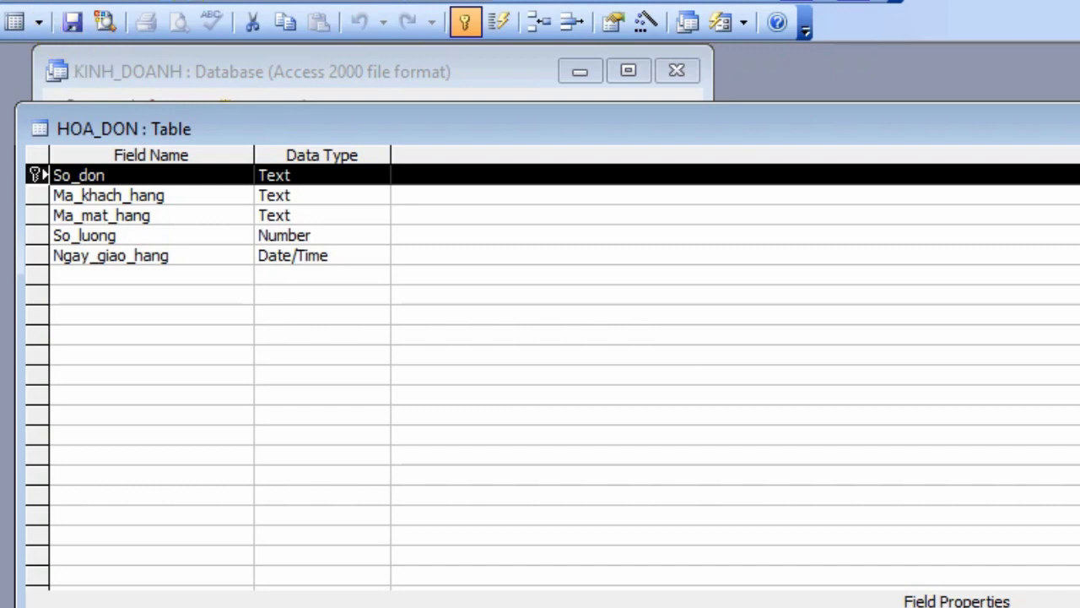
key(ctrl+F4)
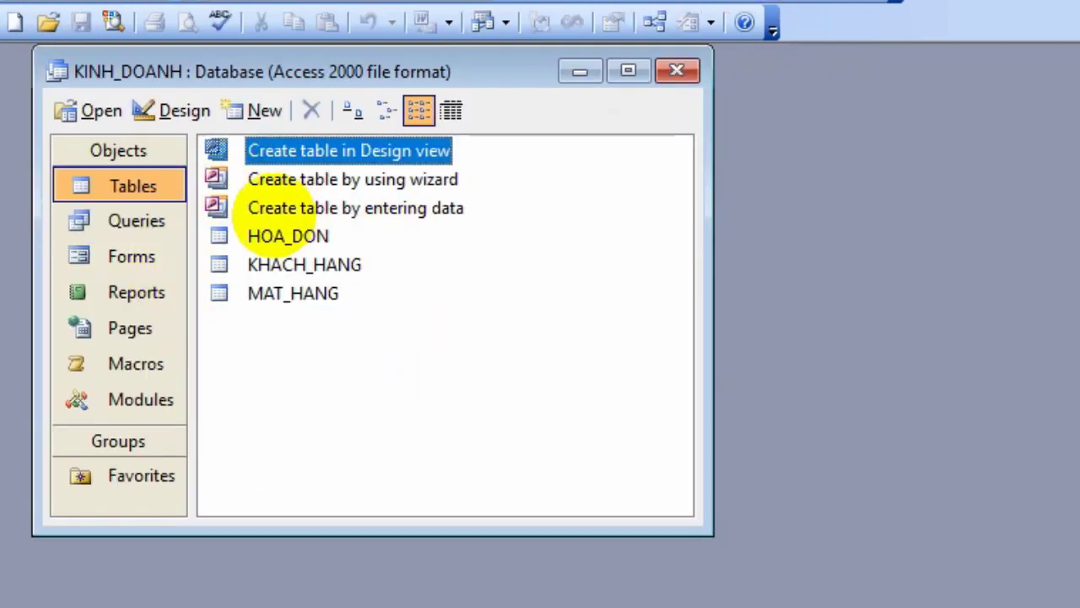
Review the sample KHACH_HANG, HOA_DON and MAT_HANG records in the Word exercise, then show the desktop.
key(alt+Tab)
scroll(414, 436, down, 6)
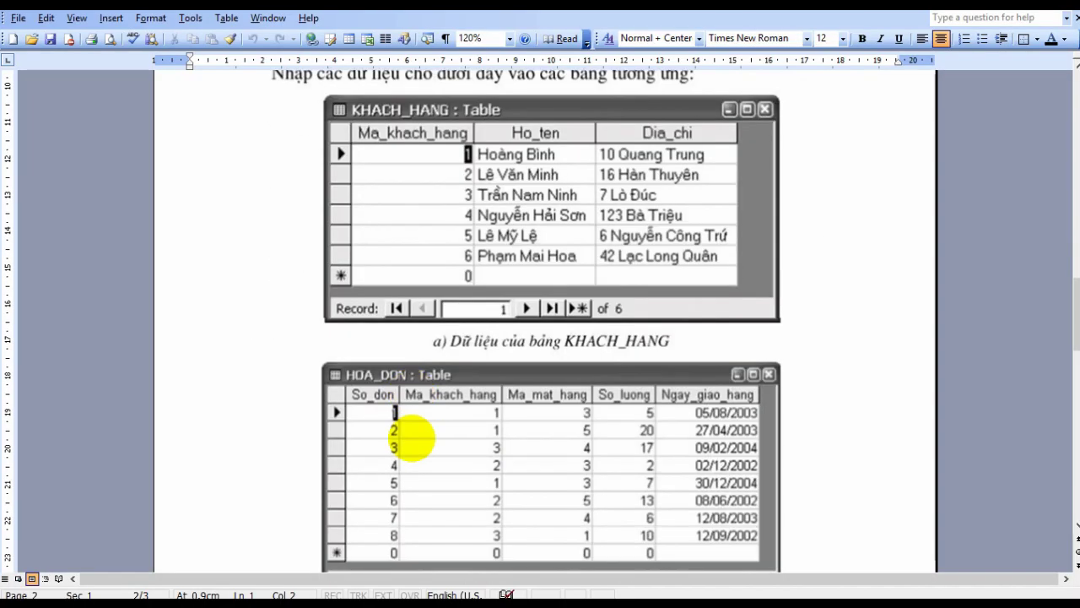
scroll(414, 436, up, 2)
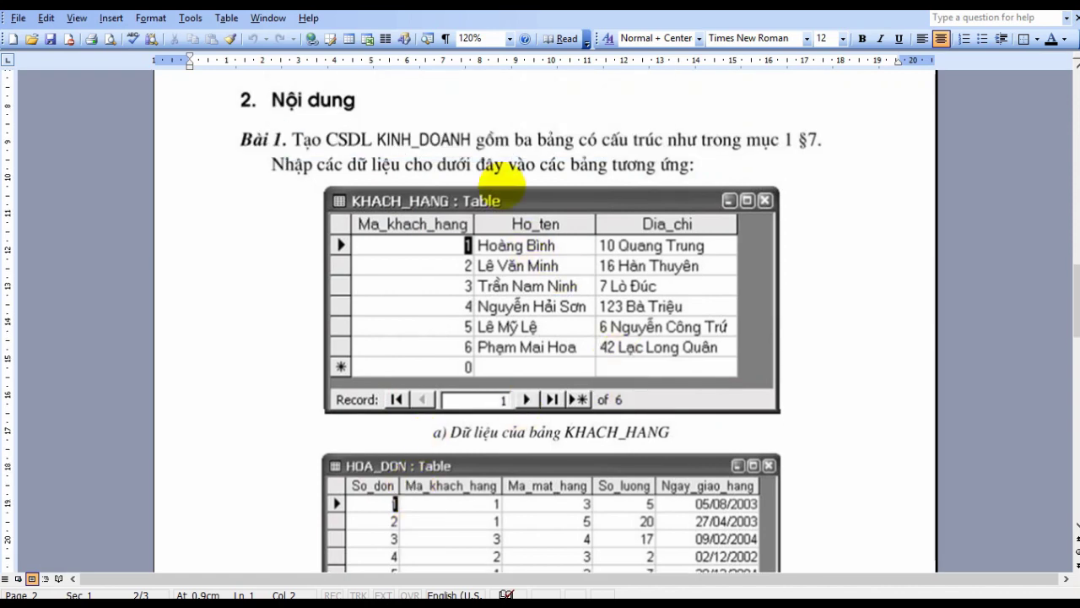
scroll(548, 329, down, 2)
scroll(549, 337, down, 2)
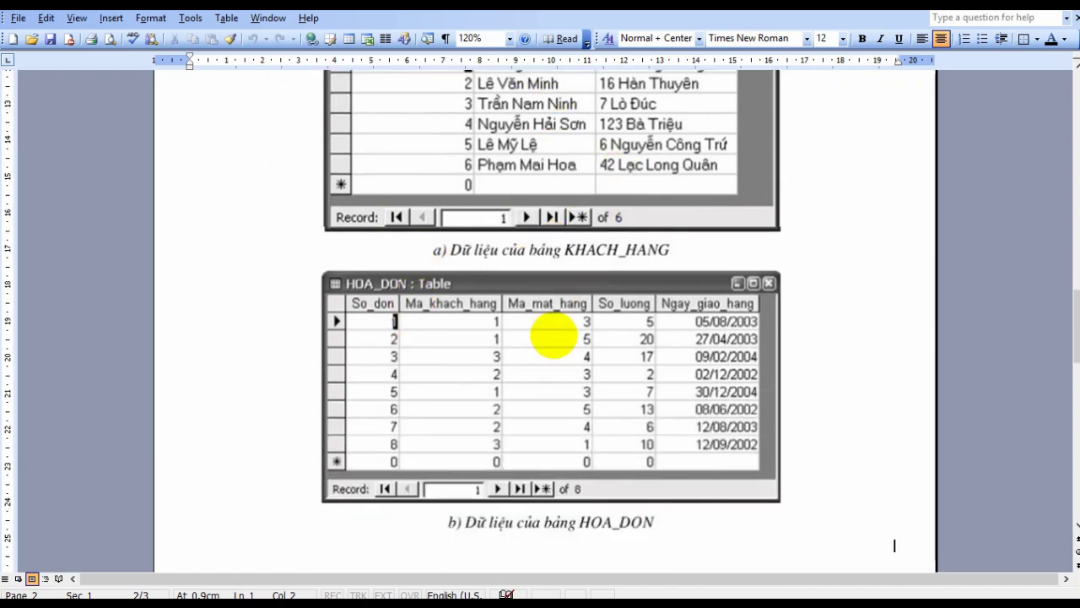
scroll(550, 333, down, 4)
scroll(554, 335, down, 5)
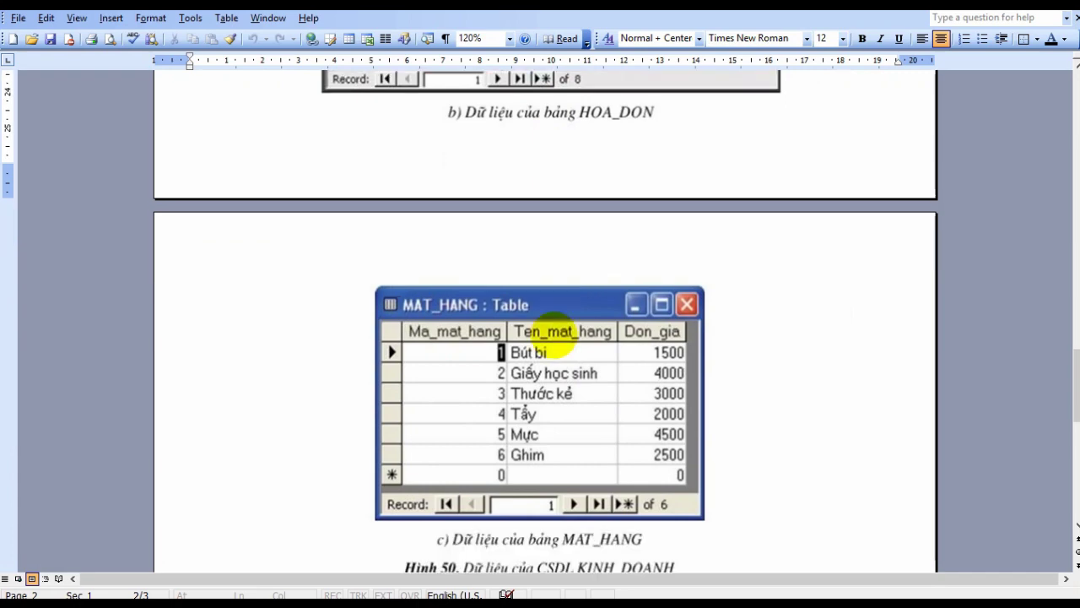
scroll(541, 394, up, 12)
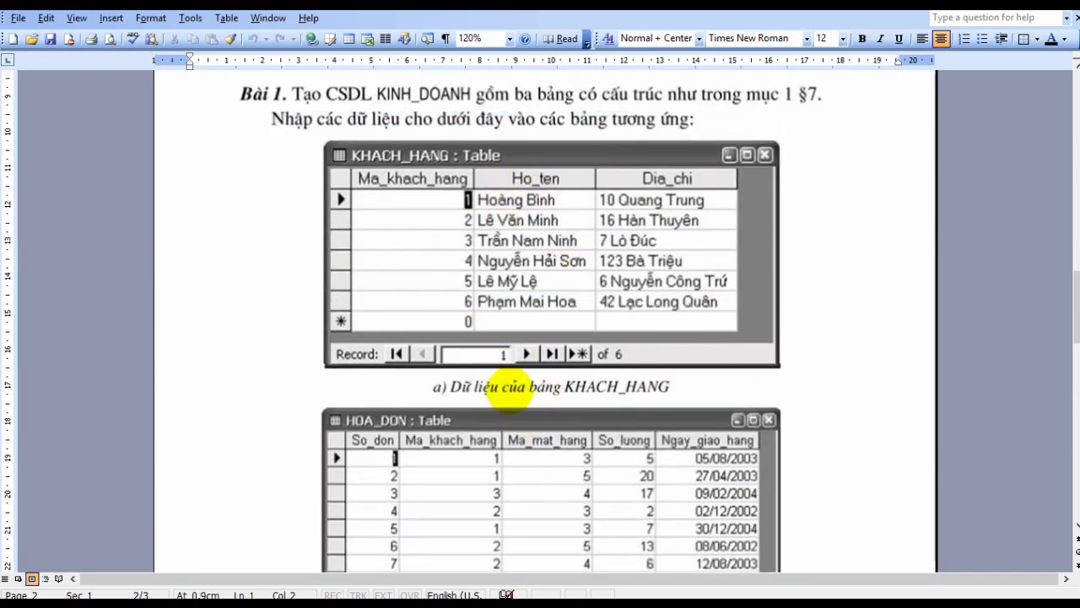
key(super+d)
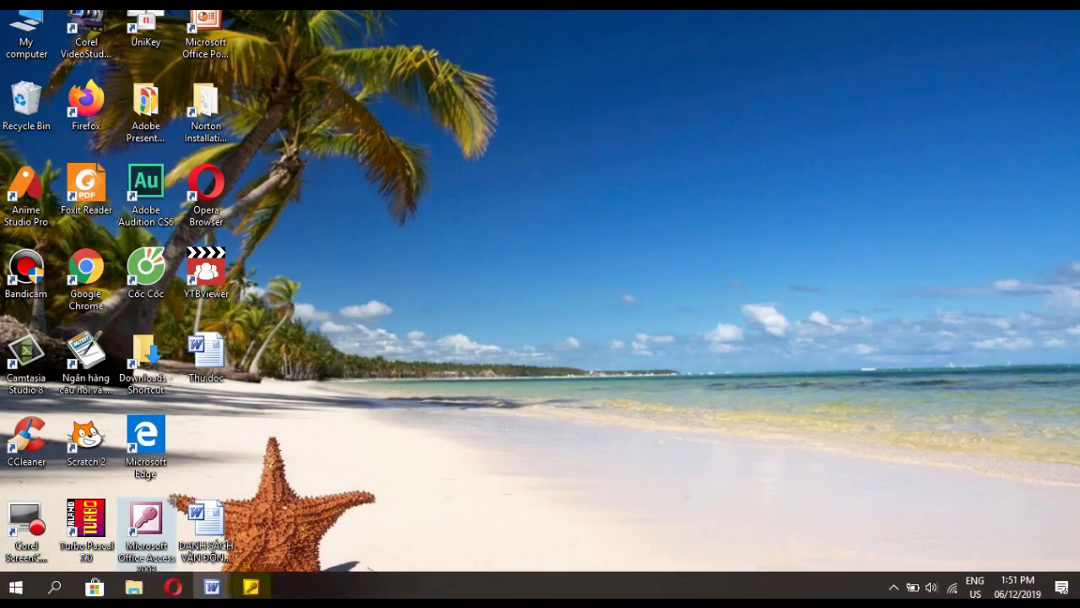
Open KHACH_HANG and enter the customer codes in Ma_khach_hang.
click(250, 582)
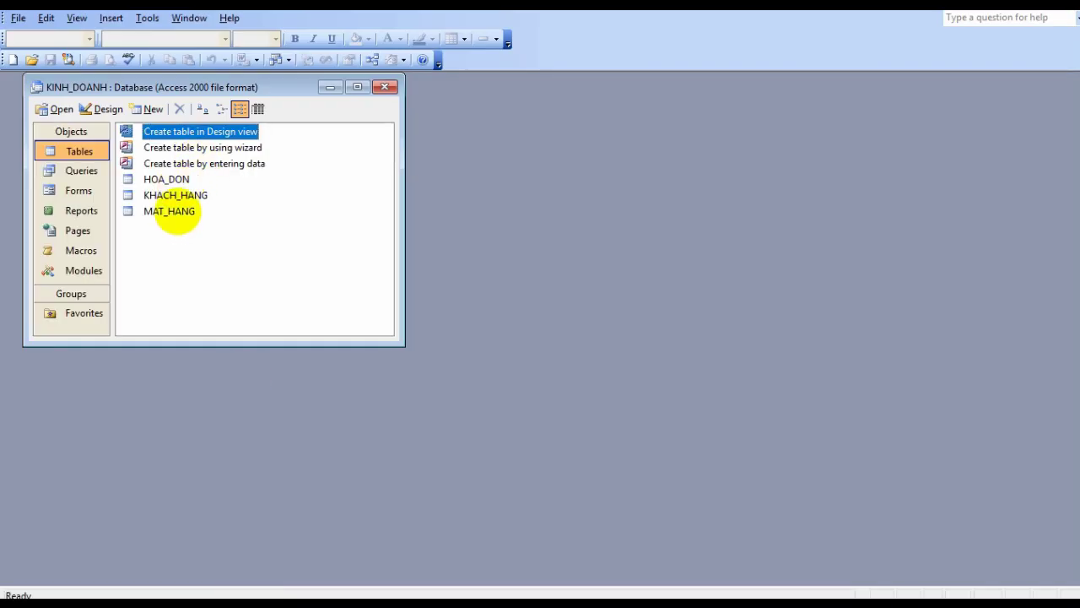
click(176, 195)
double_click(176, 195)
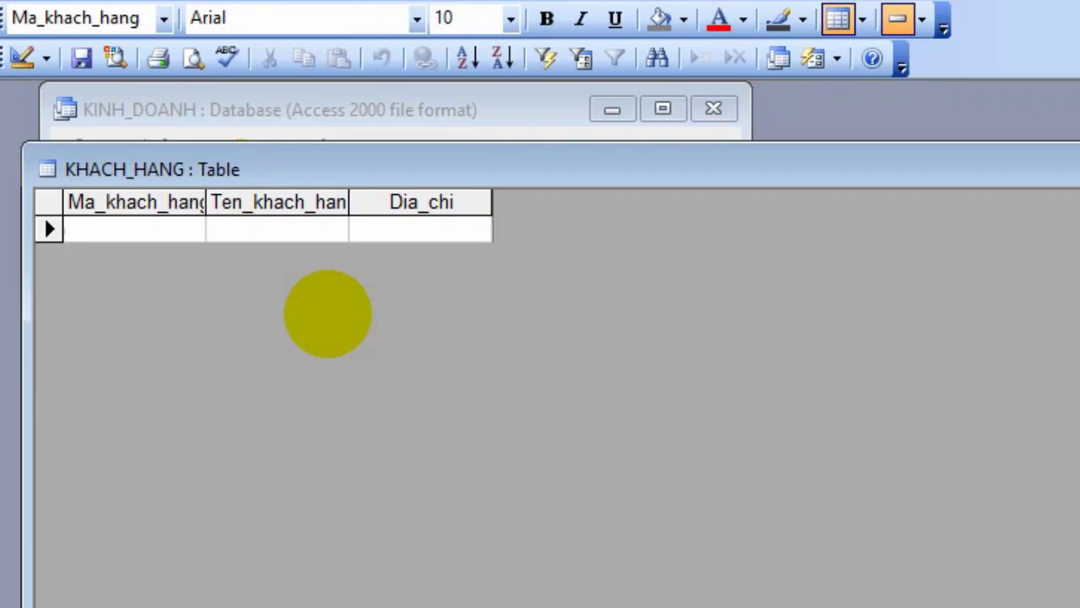
text(1)
key(Down)
text(2)
key(Down)
text(3)
key(Down)
text(4)
key(Down)
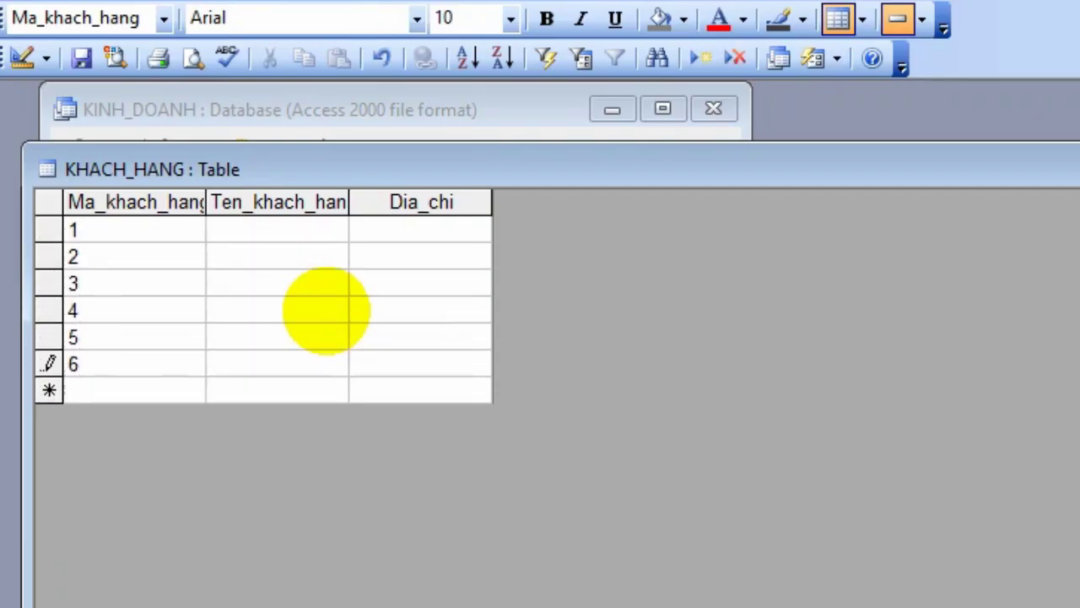
Enter the six customers' names in Ten_khach_hang.
click(235, 227)
text(Hoàng Bình)
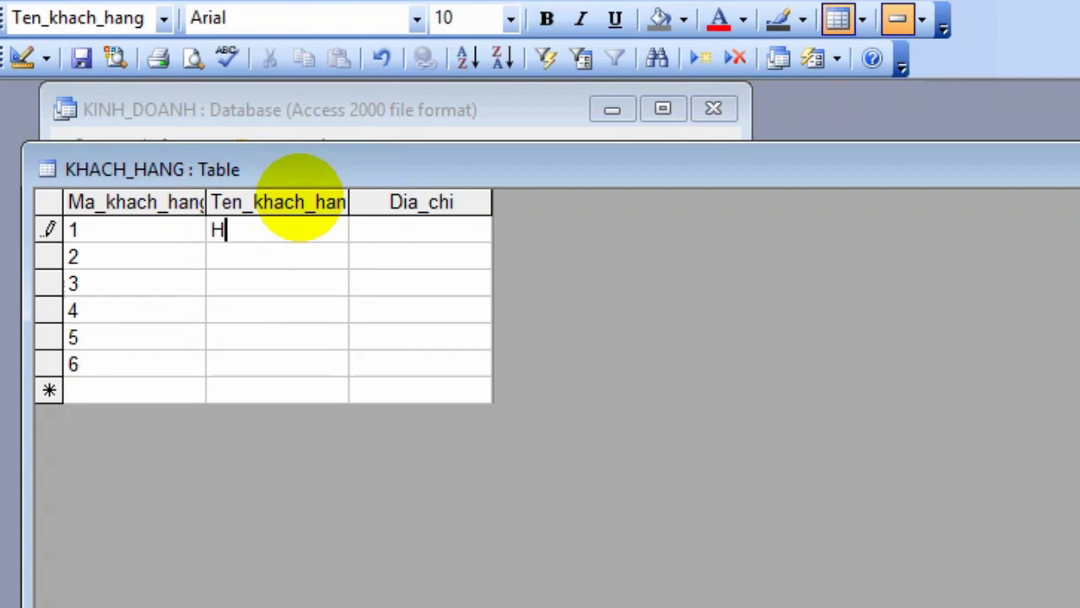
key(Down)
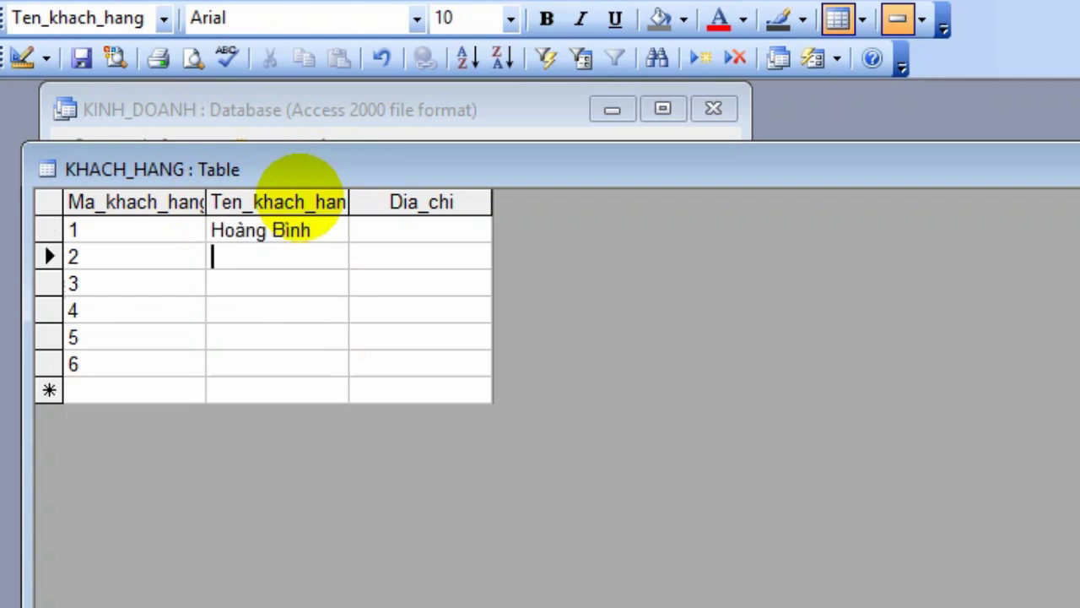
text(Lê Văn Minh)
key(Down)
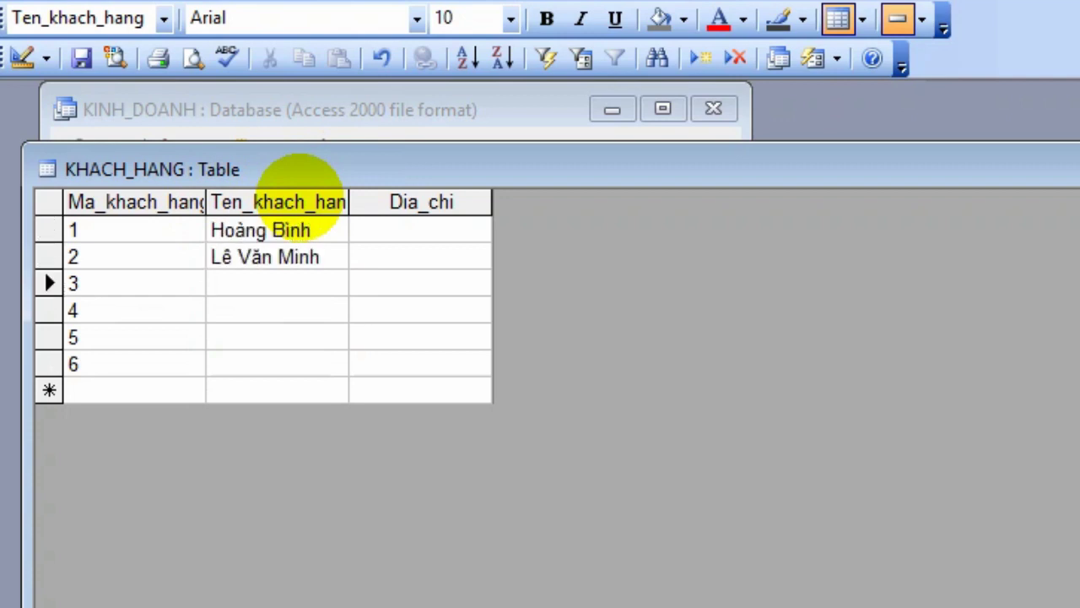
text(Trần Nam Ninh)
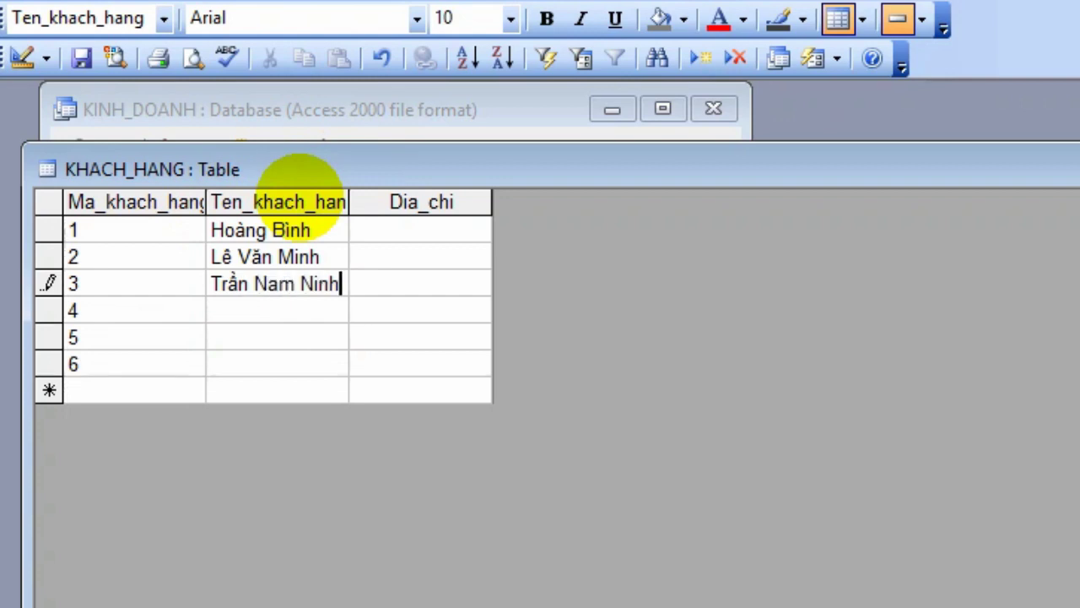
key(Down)
text(Nguye)
text(ải Sơn)
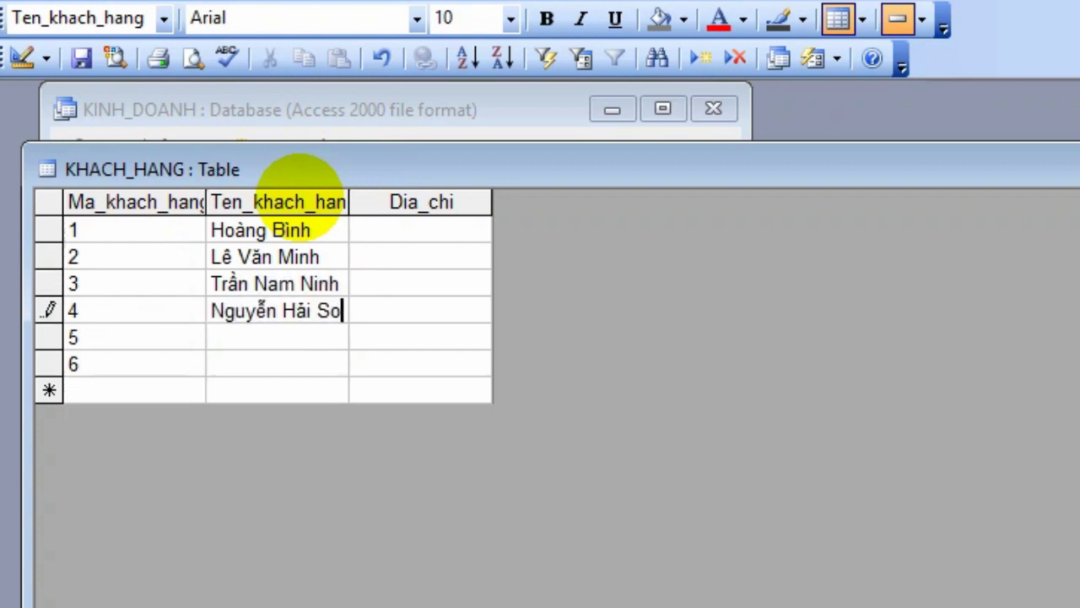
key(Down)
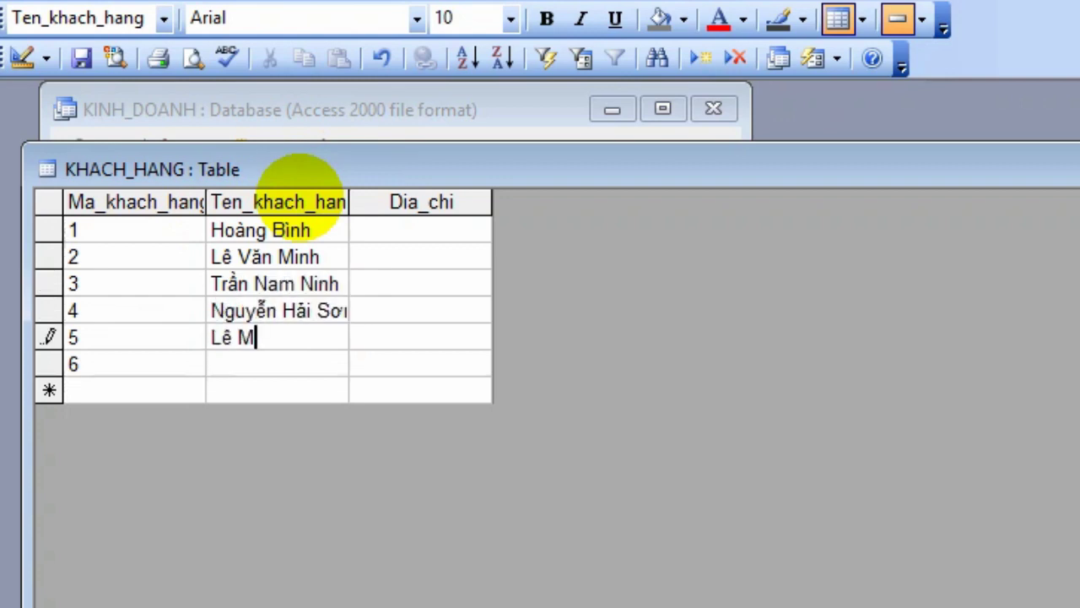
text(Phạm Mai Hoa)
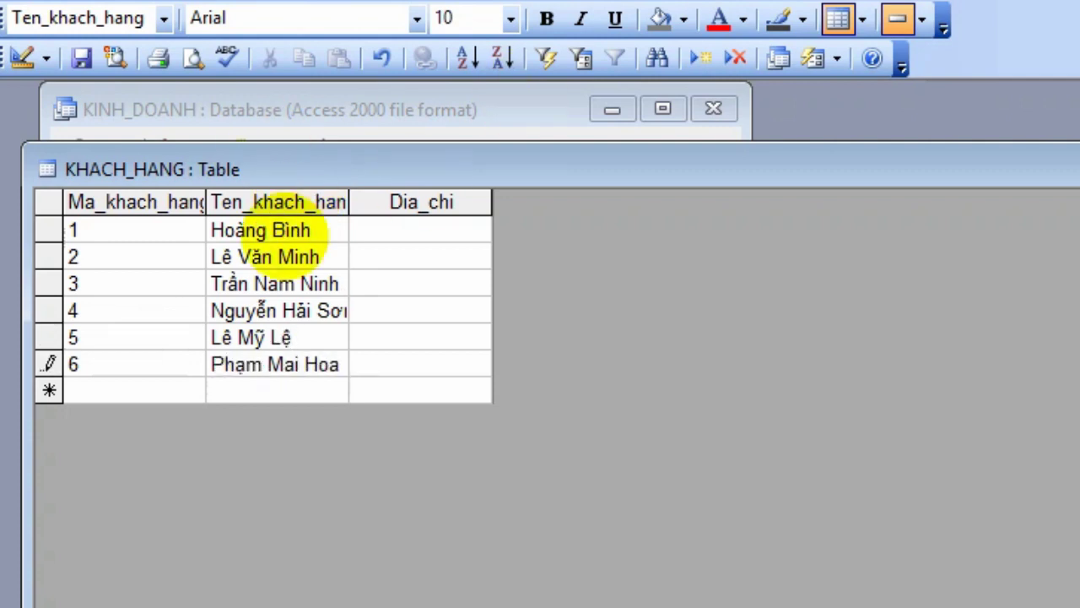
click(440, 199)
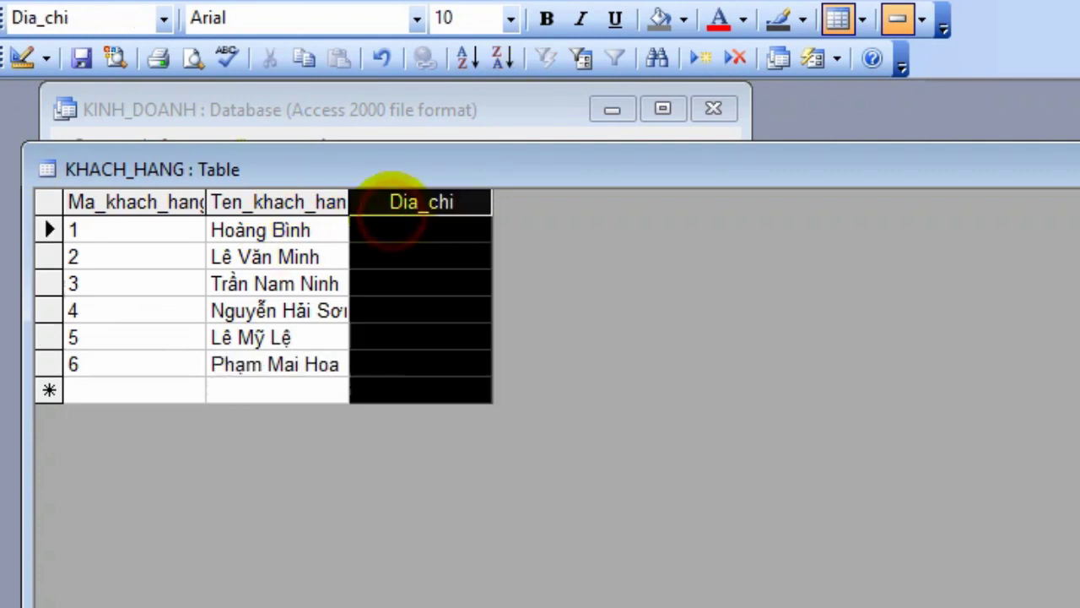
Fill in each customer's address, autofit the name and address columns, and close the table.
click(384, 226)
double_click(348, 202)
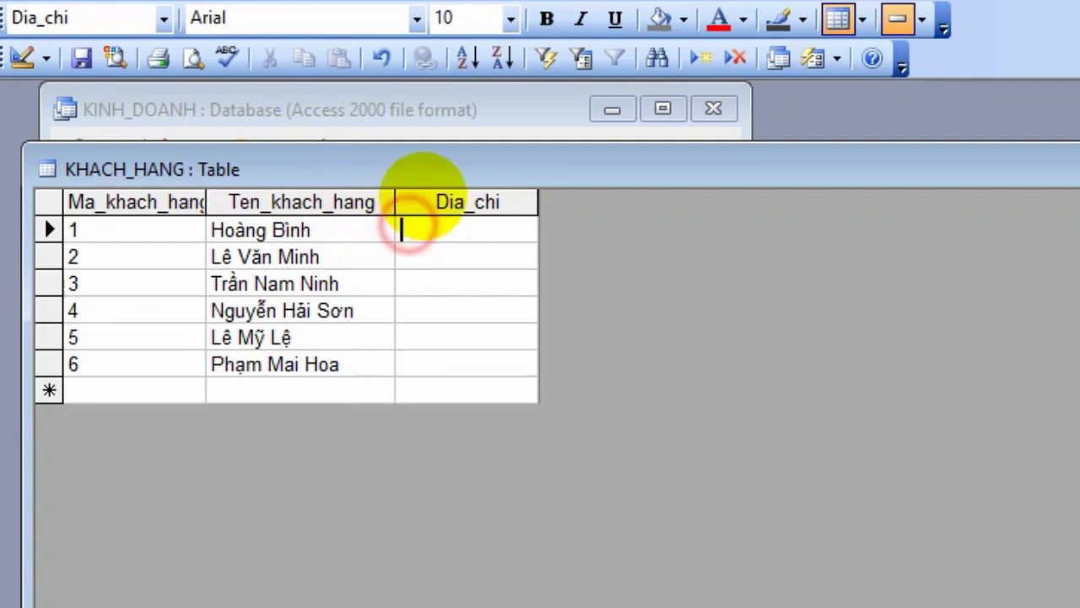
text(10 Quang Trung)
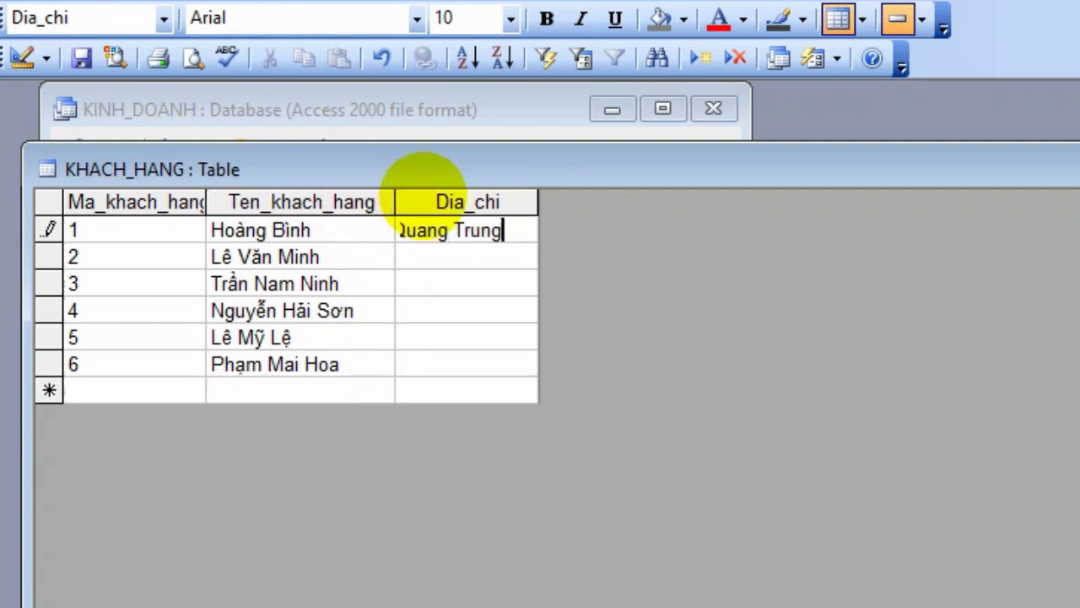
key(Down)
text(16 Hàn Thuye)
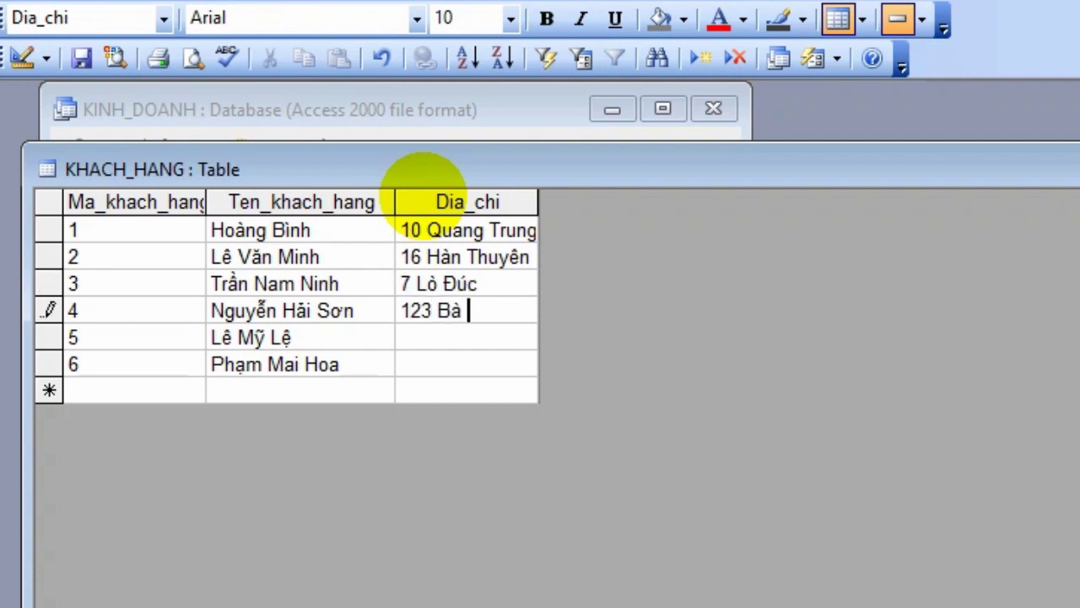
text(6 Nguyễn Công)
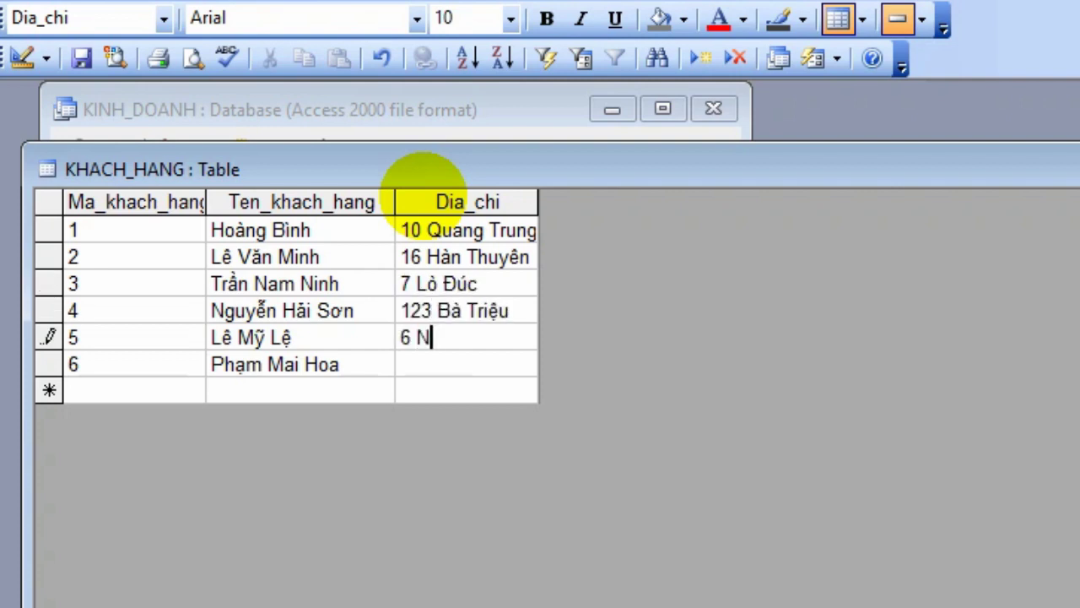
key(Return)
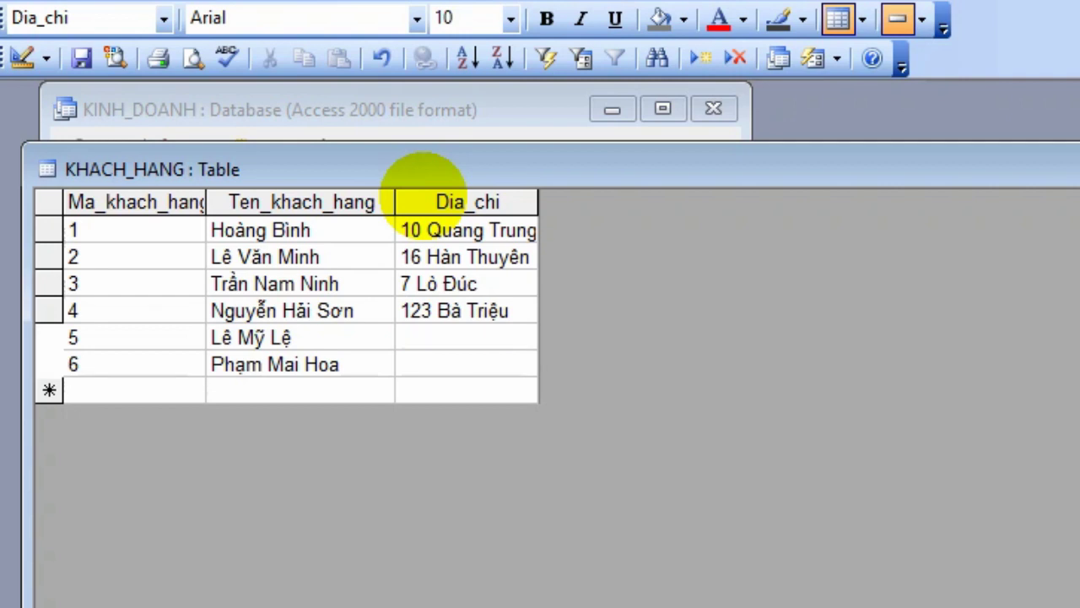
text(42 Lạc)
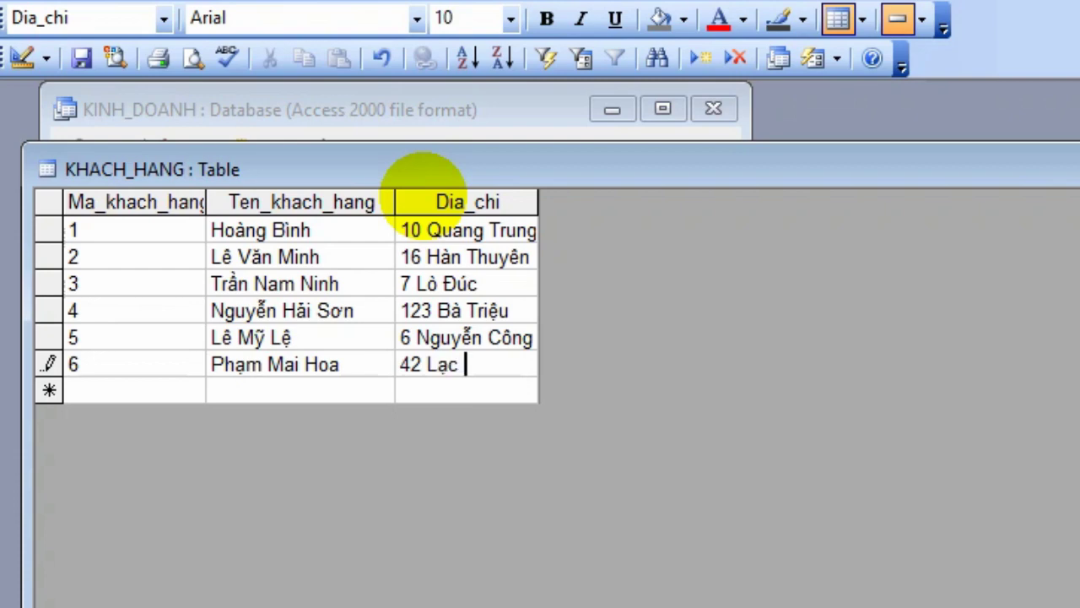
text( Long Quân)
double_click(538, 201)
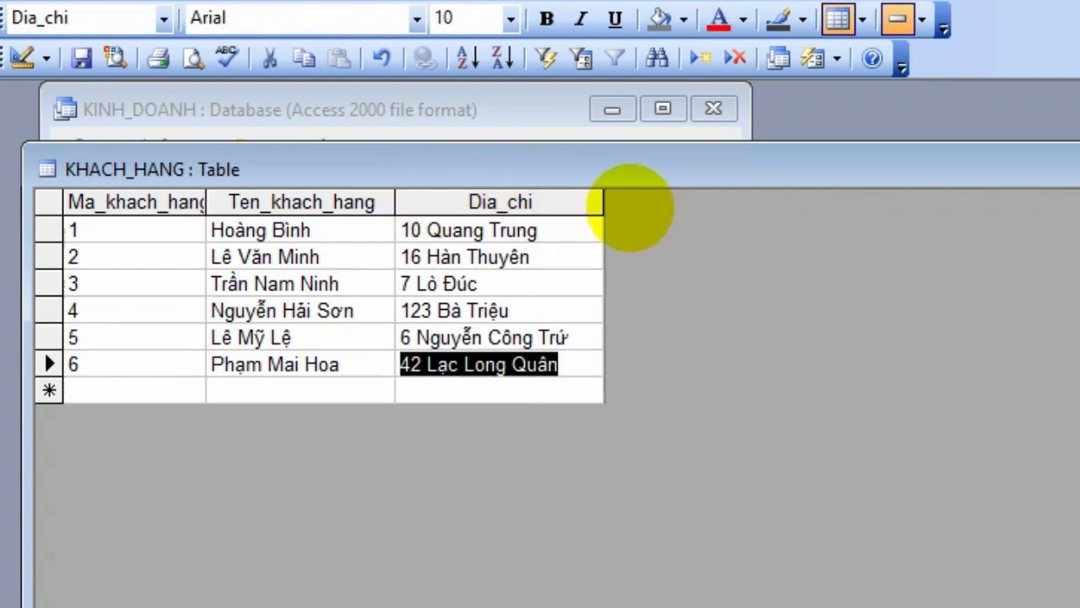
click(519, 278)
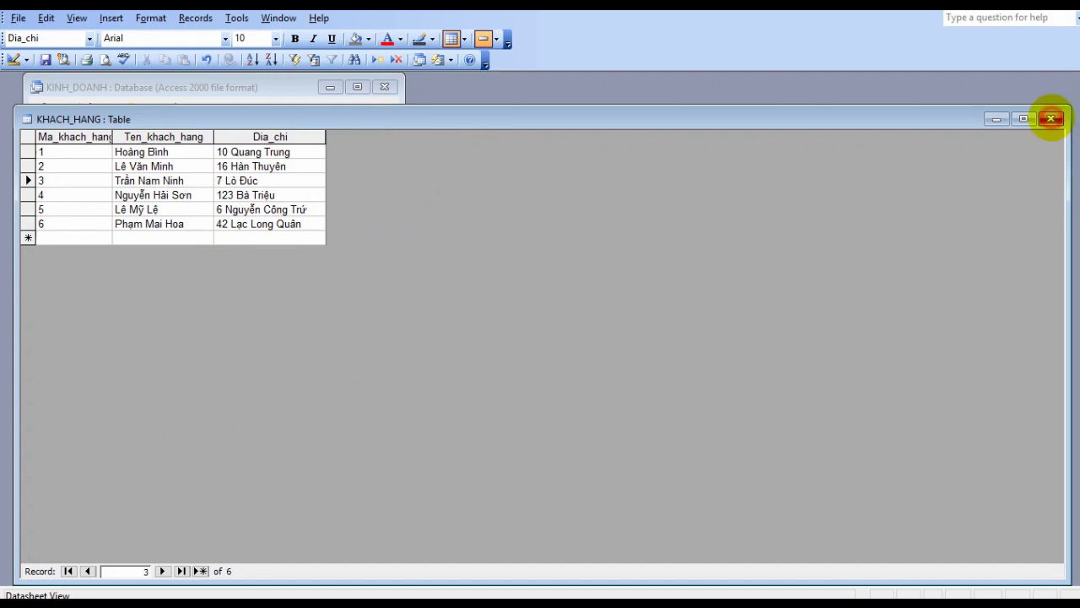
click(1051, 118)
Open MAT_HANG and enter item codes 1–6 in Ma_mat_hang.
double_click(182, 212)
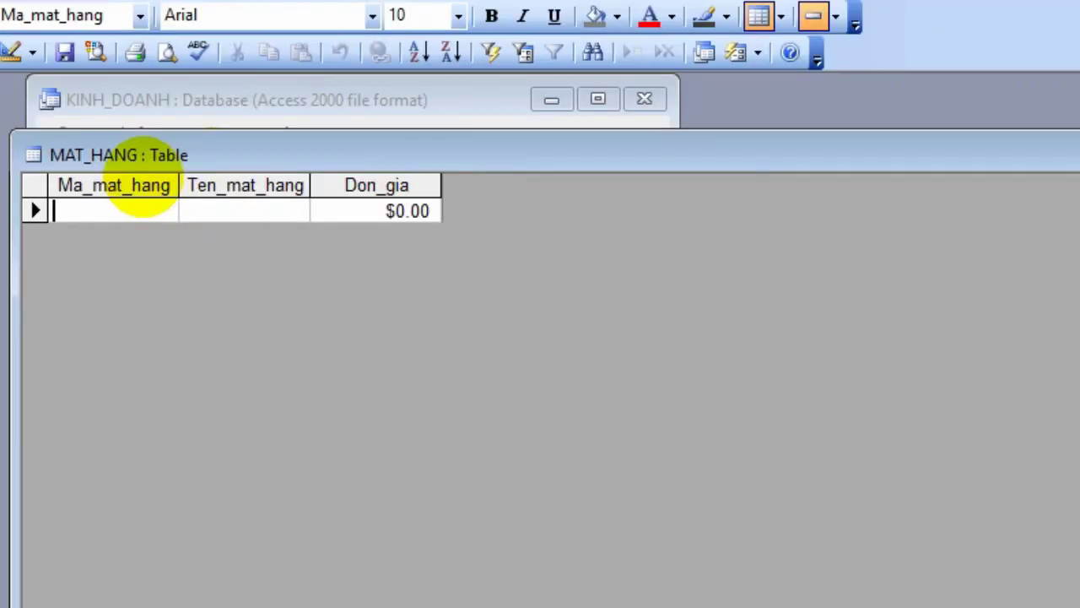
text(1)
key(Down)
text(2)
key(Down)
text(3)
key(Down)
text(4)
key(Down)
text(5)
key(Down)
text(6)
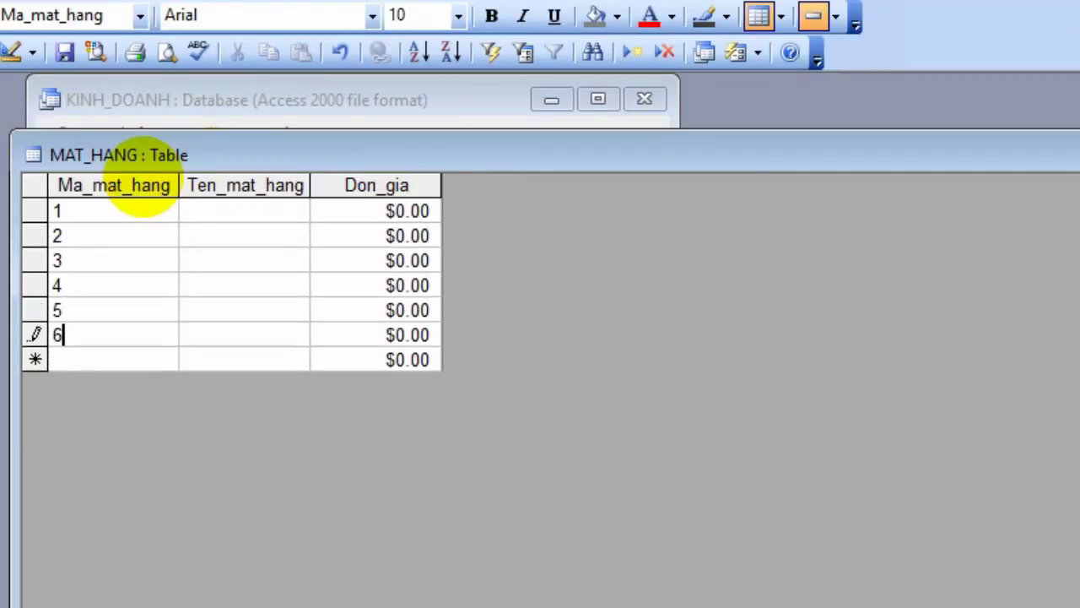
Enter the item names, such as Giấy học sinh and Thước, in Ten_mat_hang.
click(218, 213)
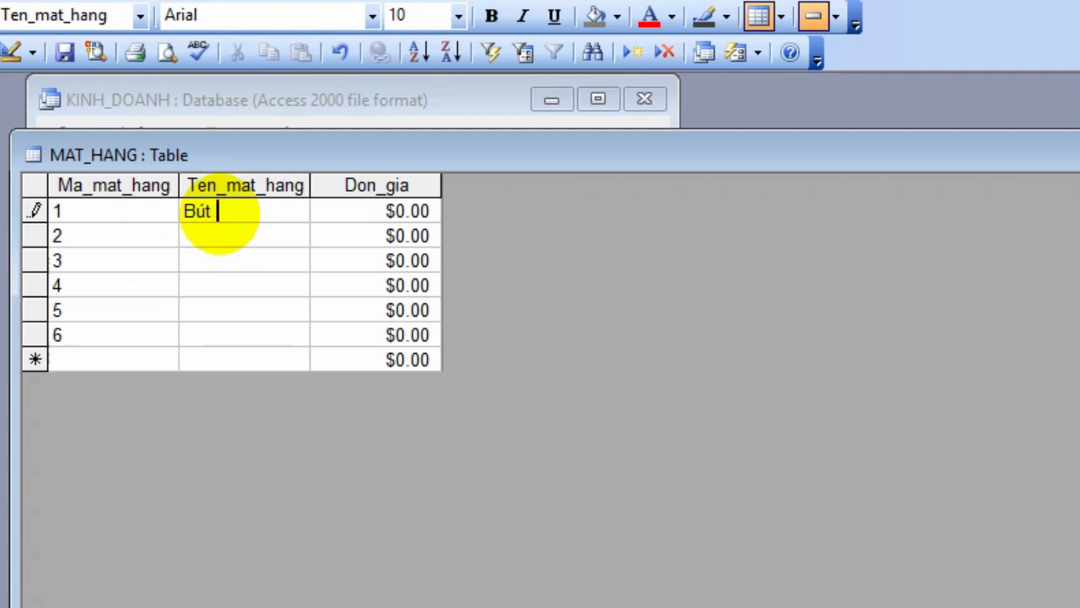
text(Gi)
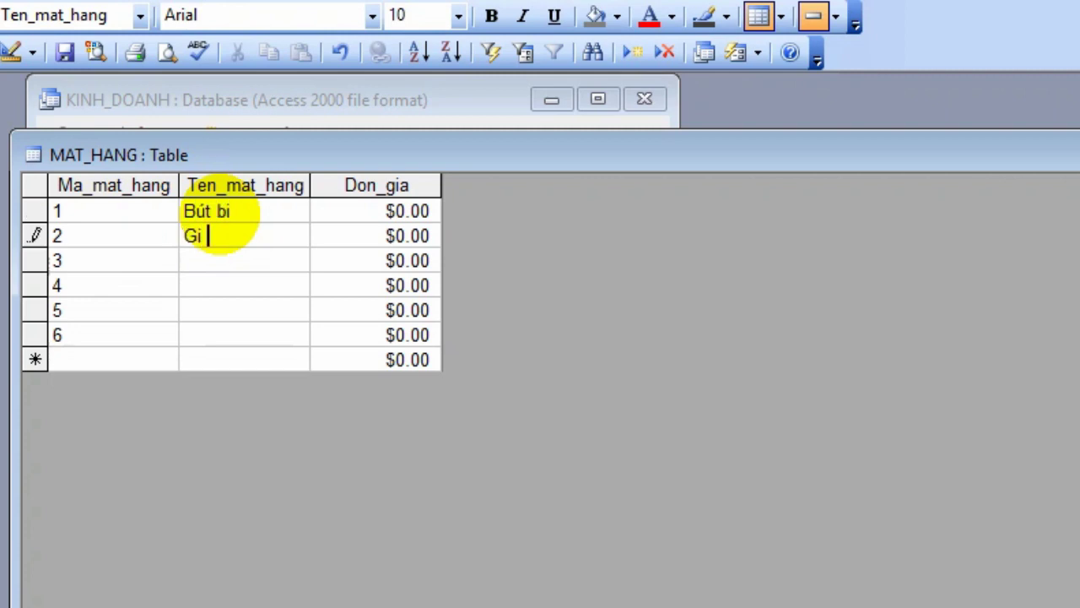
text(ấy học sinh)
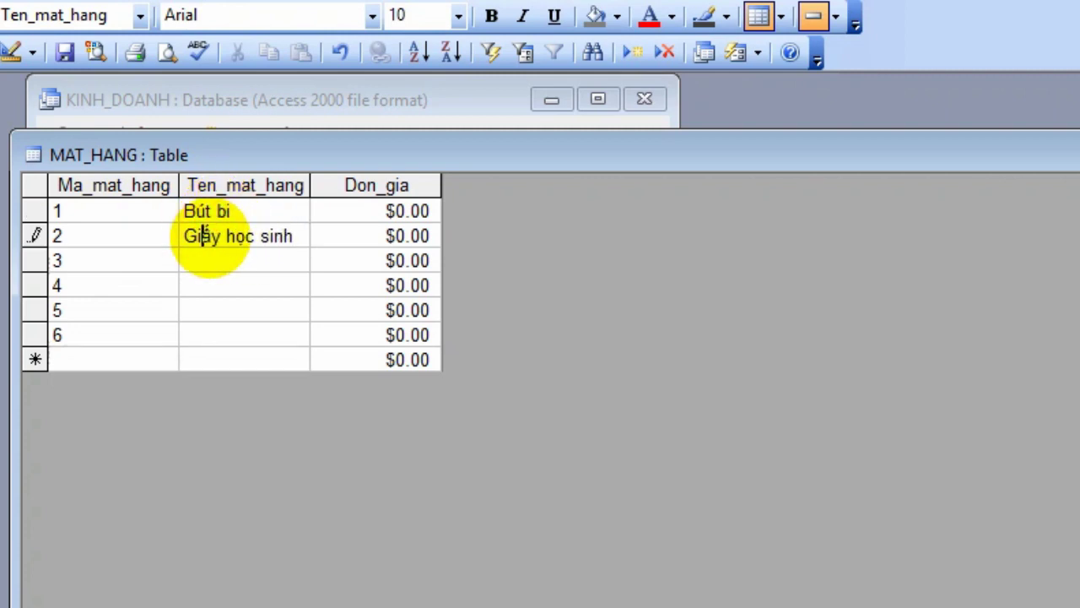
click(226, 260)
text(Thước kẻ)
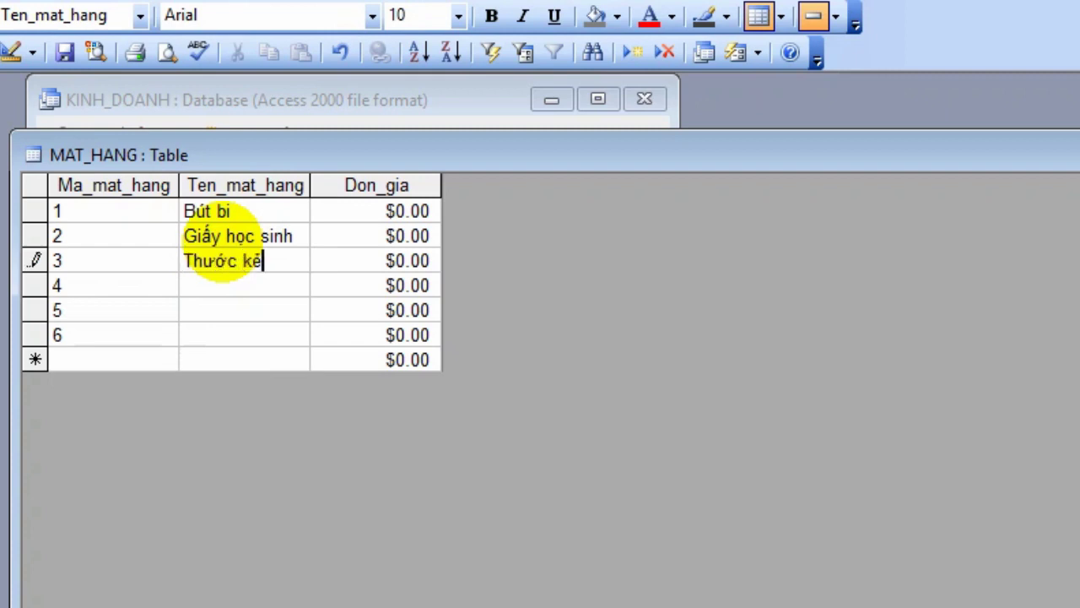
key(Down)
text(Mưchc)
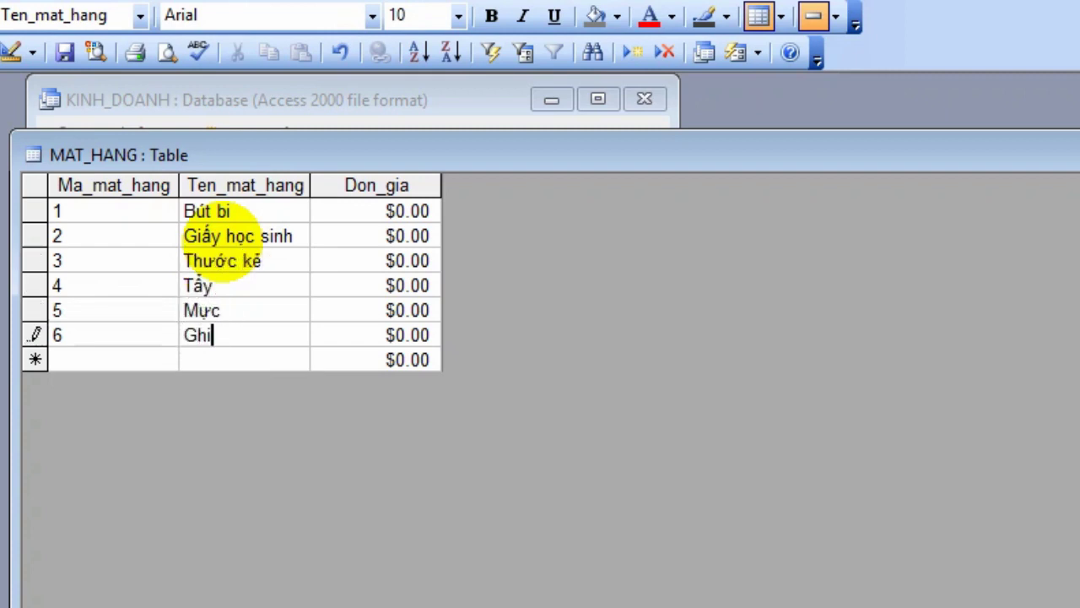
text(m)
Give Bút bi a price of 1500 in Don_gia.
click(362, 214)
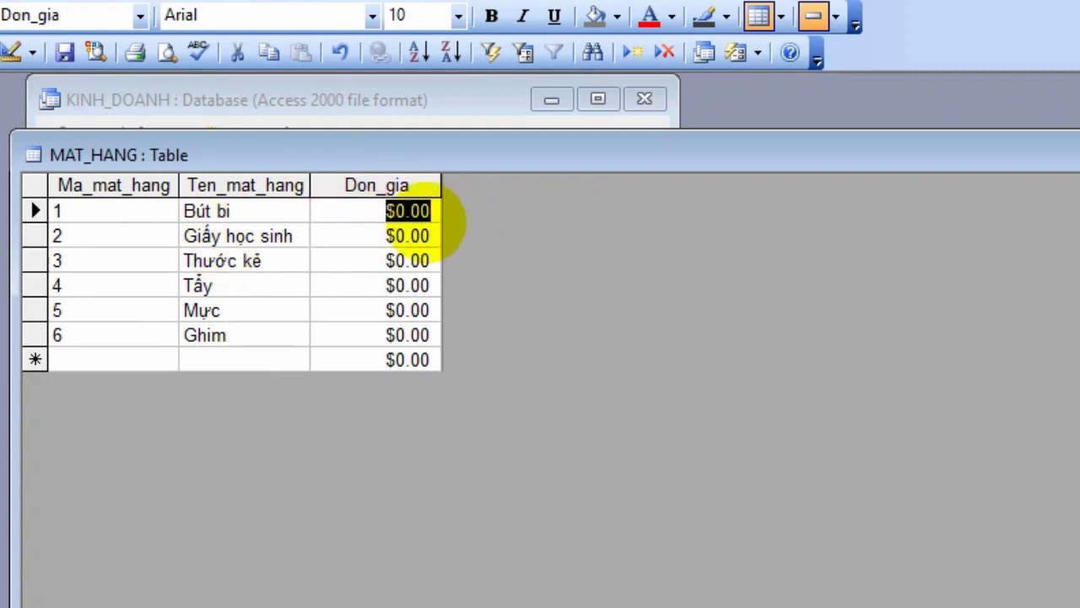
text(1500)
key(Down)
click(379, 212)
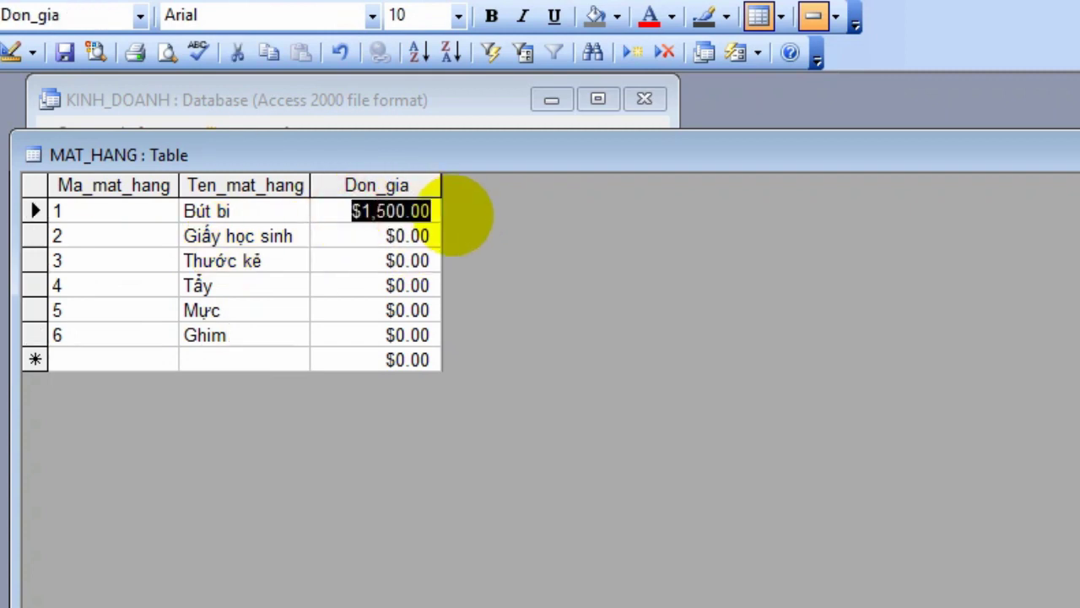
click(12, 53)
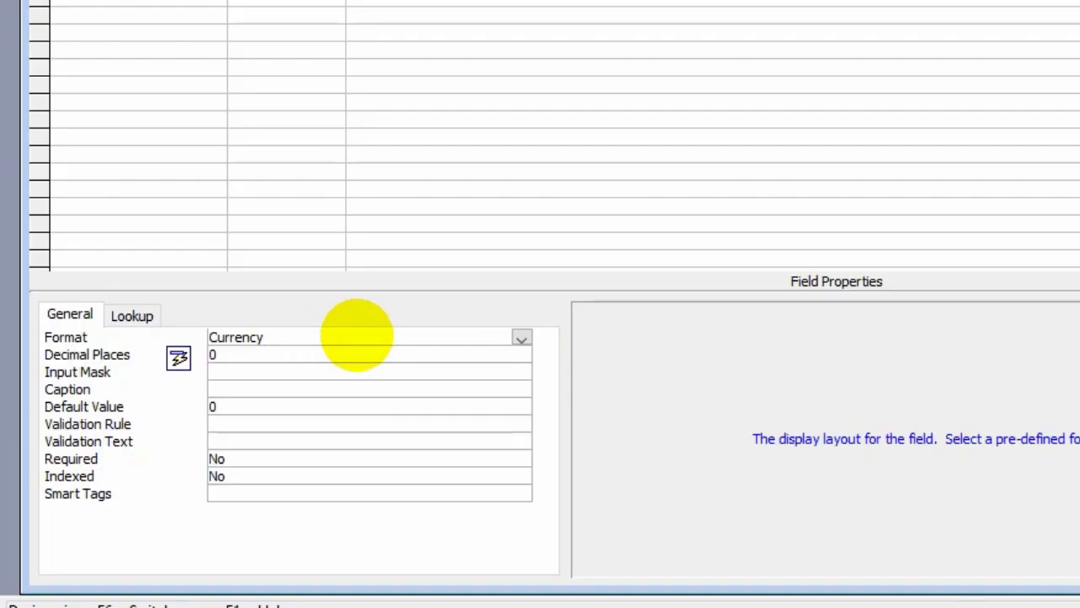
Format Don_gia as General Number, fill the remaining prices, and close MAT_HANG.
click(520, 339)
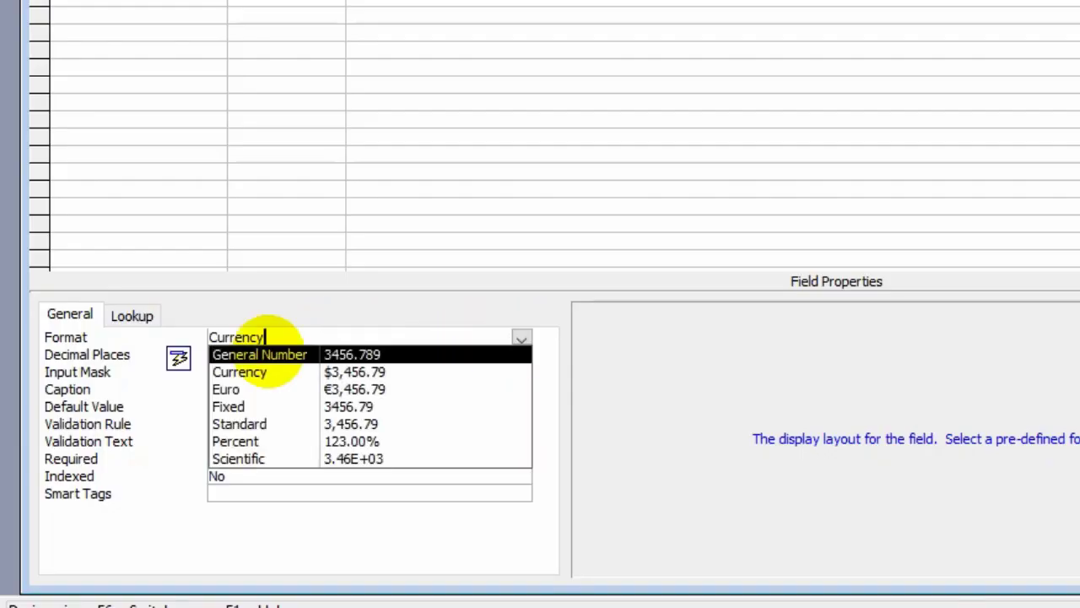
key(Return)
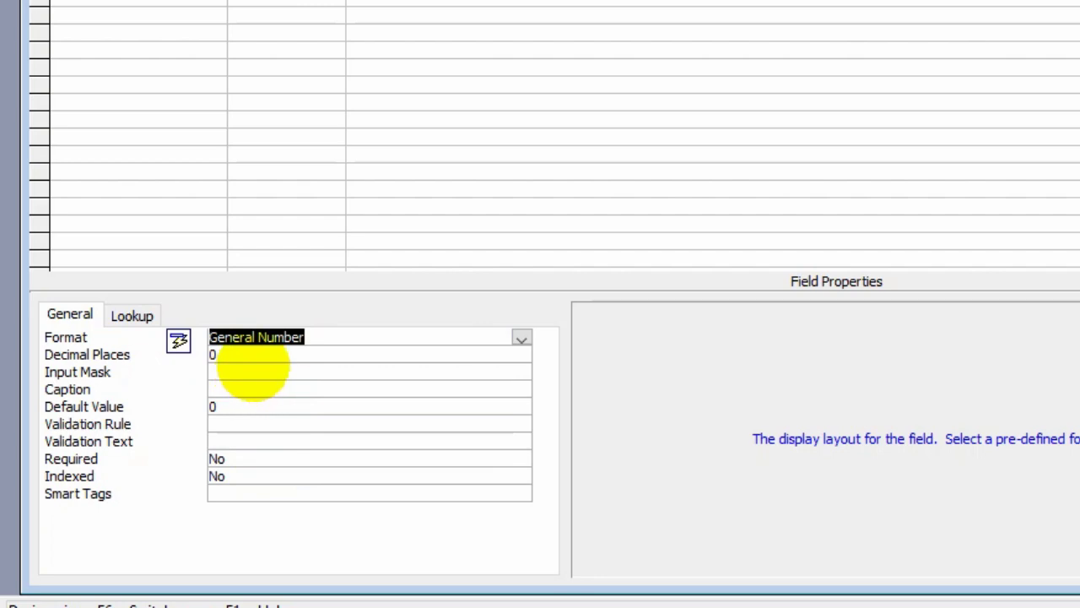
click(411, 352)
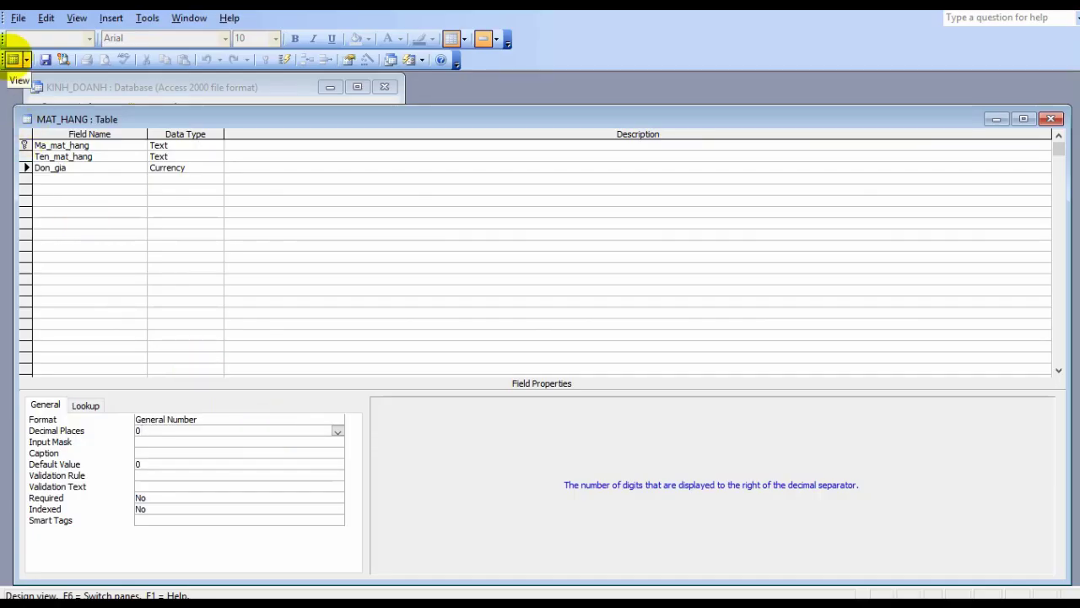
click(13, 59)
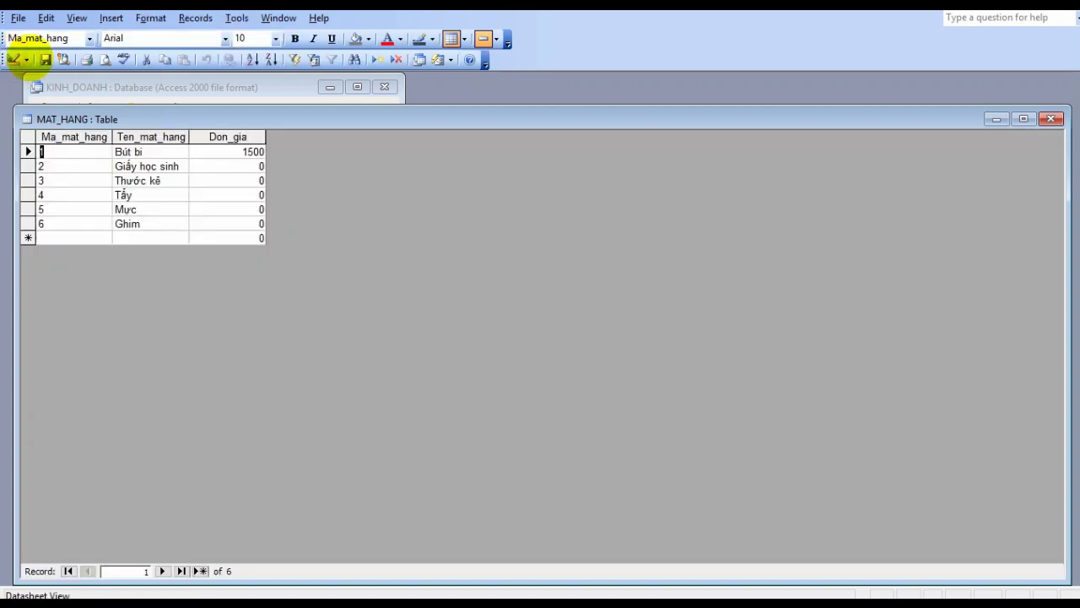
click(244, 166)
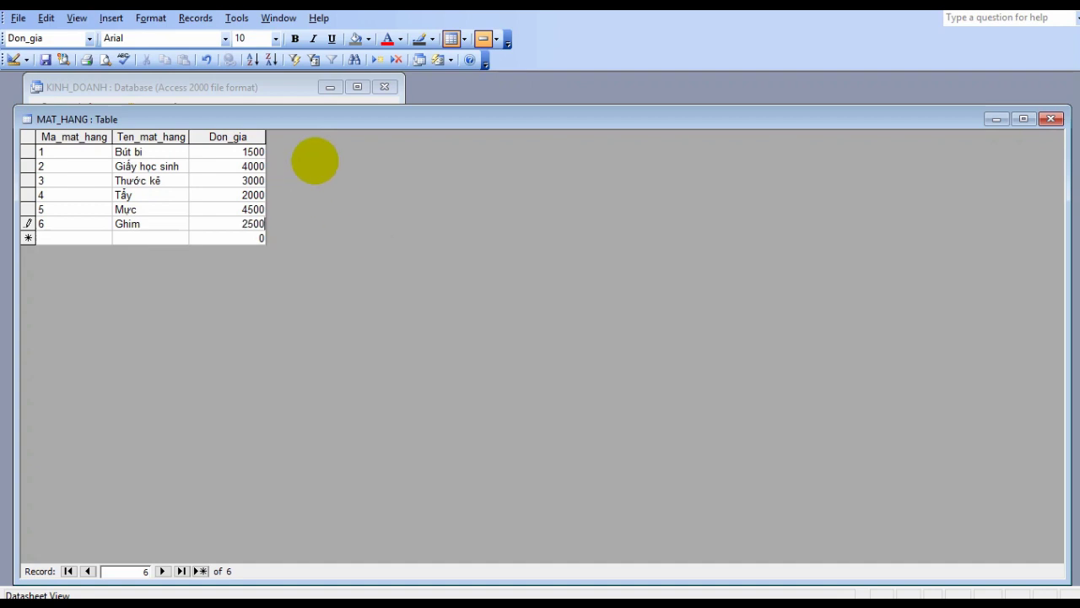
click(1050, 118)
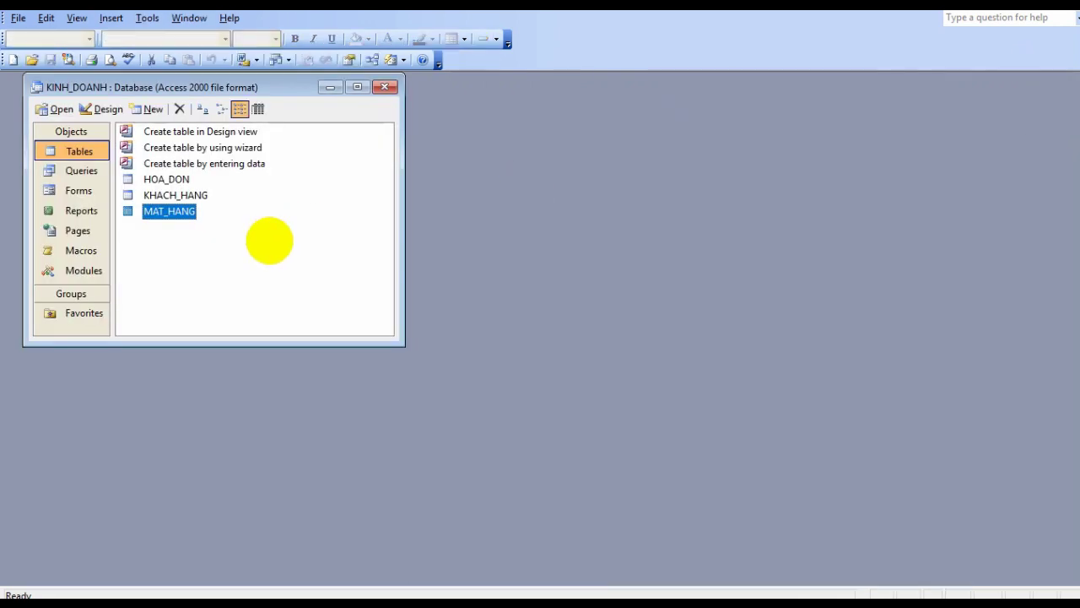
Open the HOA_DON table and enter order numbers 1 through 8 in So_don.
double_click(179, 178)
key(1)
key(Down)
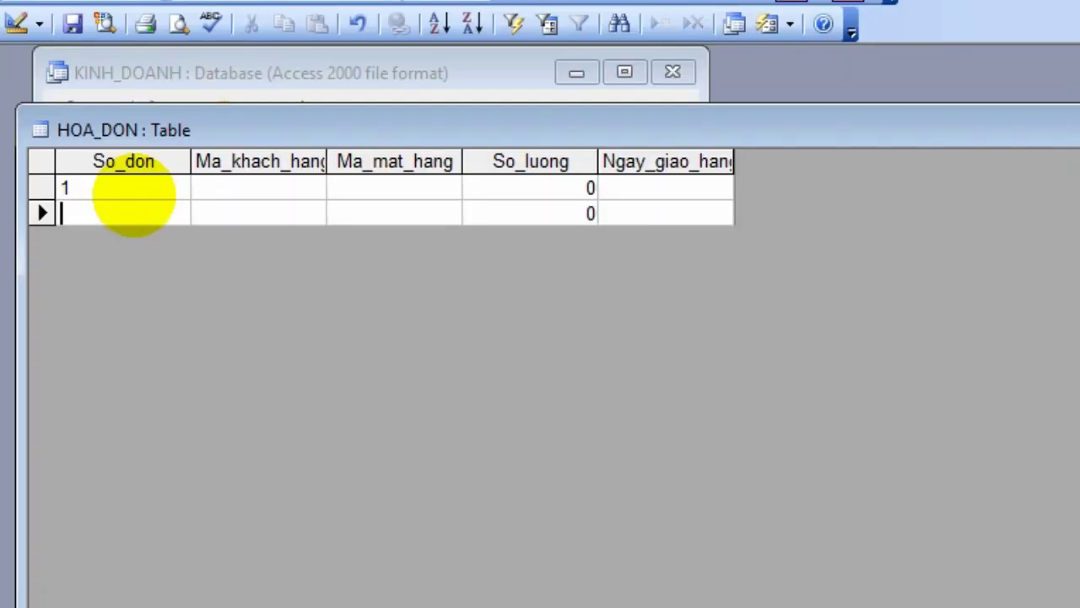
key(2)
key(Down)
key(3)
key(Down)
key(4)
key(Down)
key(5)
key(Down)
key(6)
Fill in the Ma_khach_hang customer codes for orders 1–8.
key(Down)
key(7)
key(Down)
key(8)
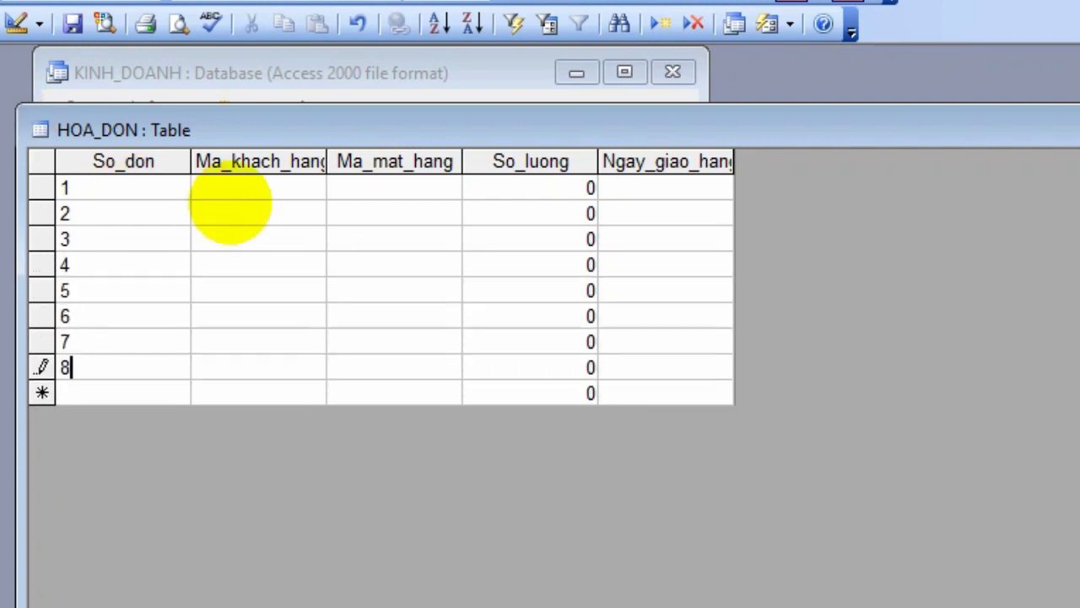
click(234, 192)
text(1)
key(Down)
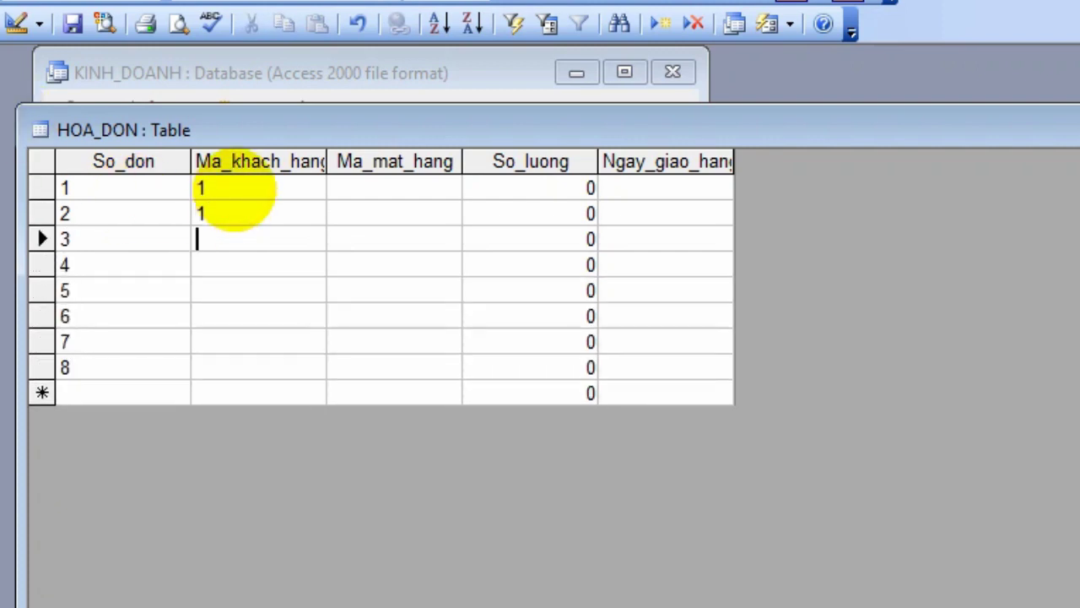
text(3)
key(Down)
key(2)
key(Down)
key(1)
key(Down)
key(2)
key(Down)
key(2)
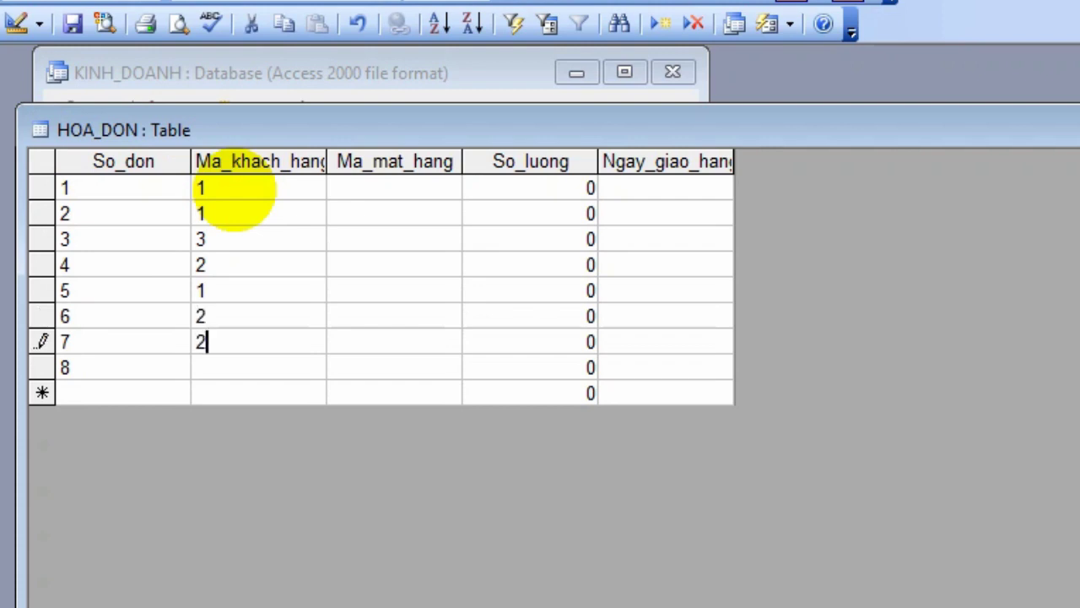
key(Down)
Fill in the Ma_mat_hang item codes for orders 1–8.
click(379, 194)
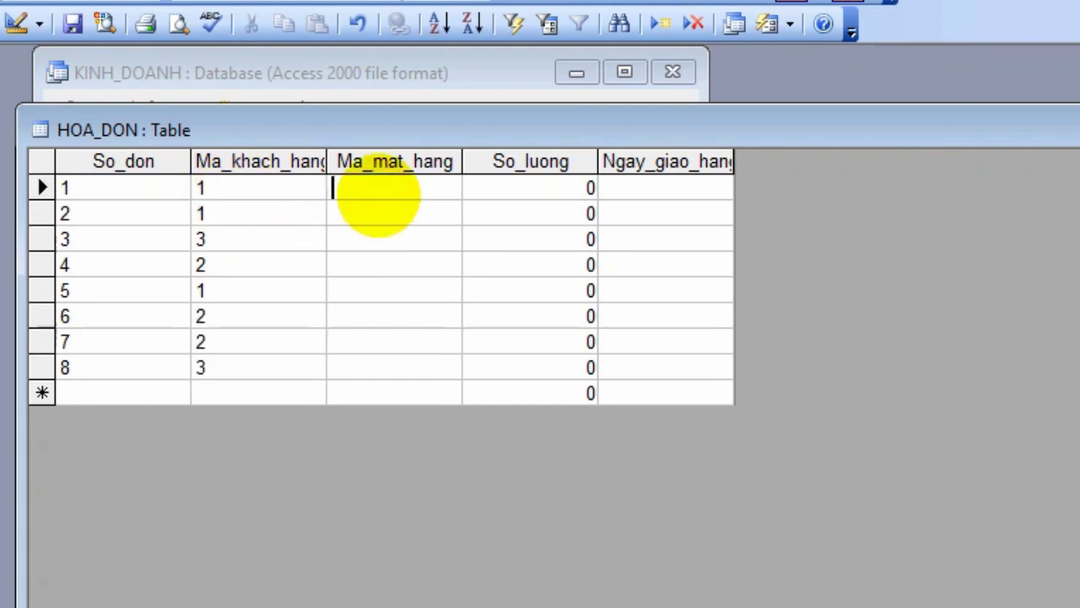
text(3)
key(Down)
text(5)
key(Down)
text(4)
key(Down)
key(3)
key(Down)
text(3)
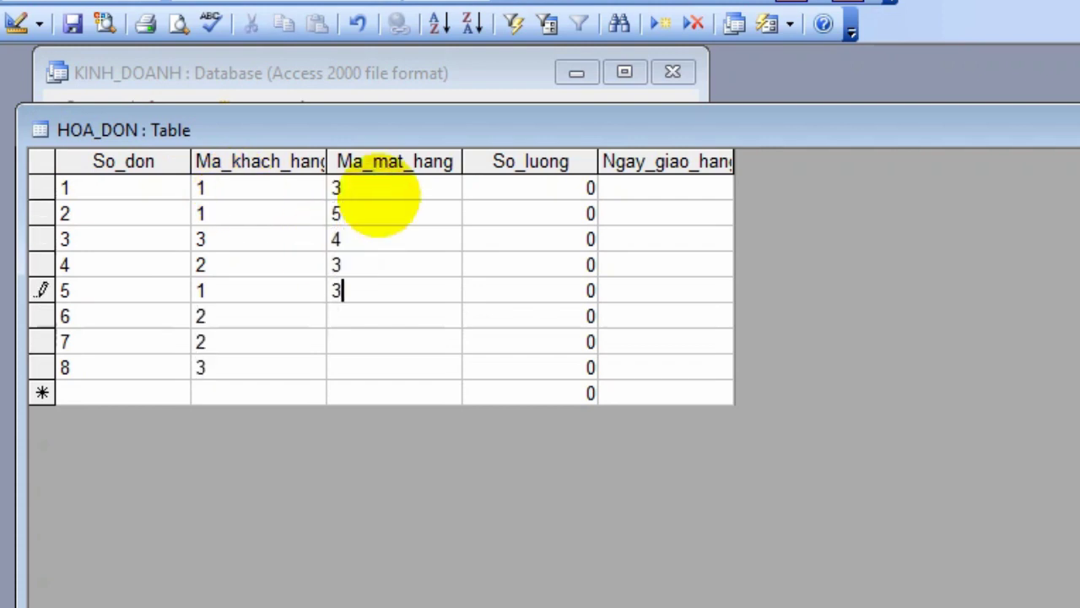
text(5)
key(Down)
text(4)
key(Down)
text(1)
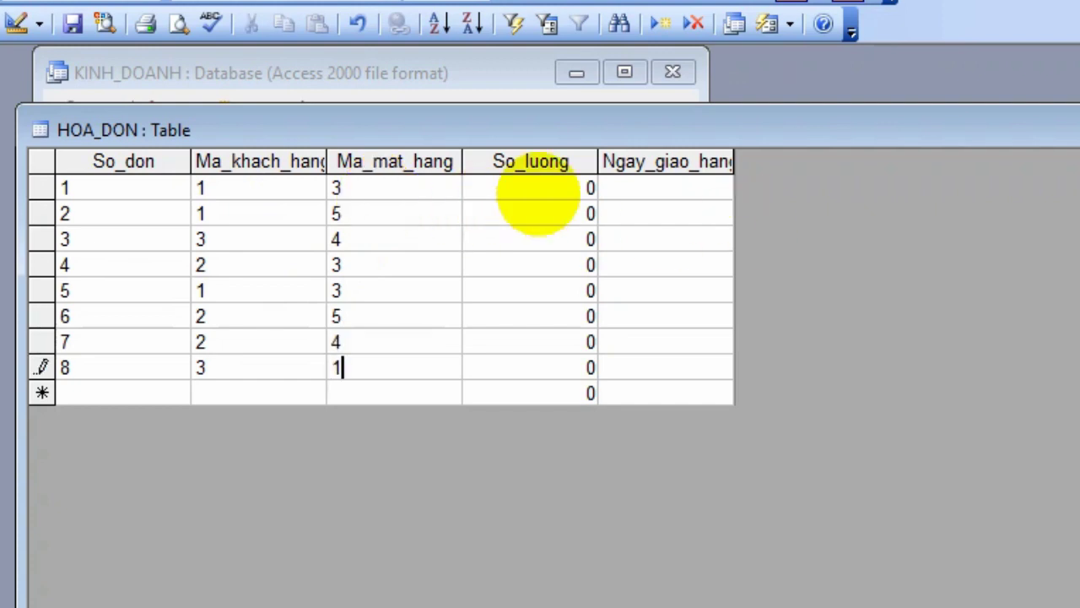
Enter So_luong quantities 5, 20, 17, 2, 7, 13, 6 and 10 for the orders.
click(535, 189)
text(5)
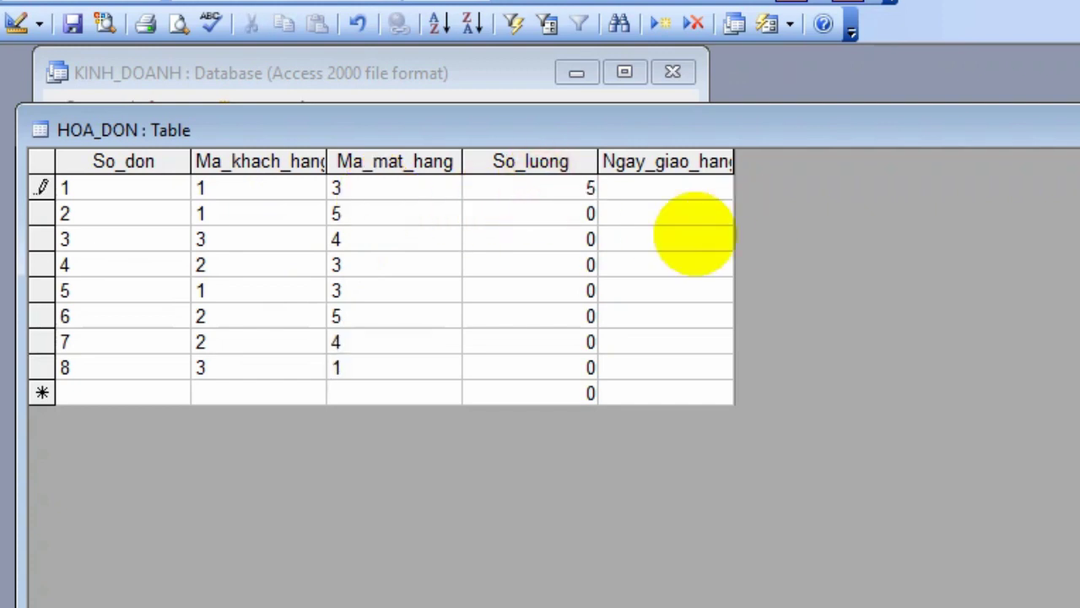
key(Down)
text(20)
key(Down)
text(17)
key(Down)
text(2)
key(Down)
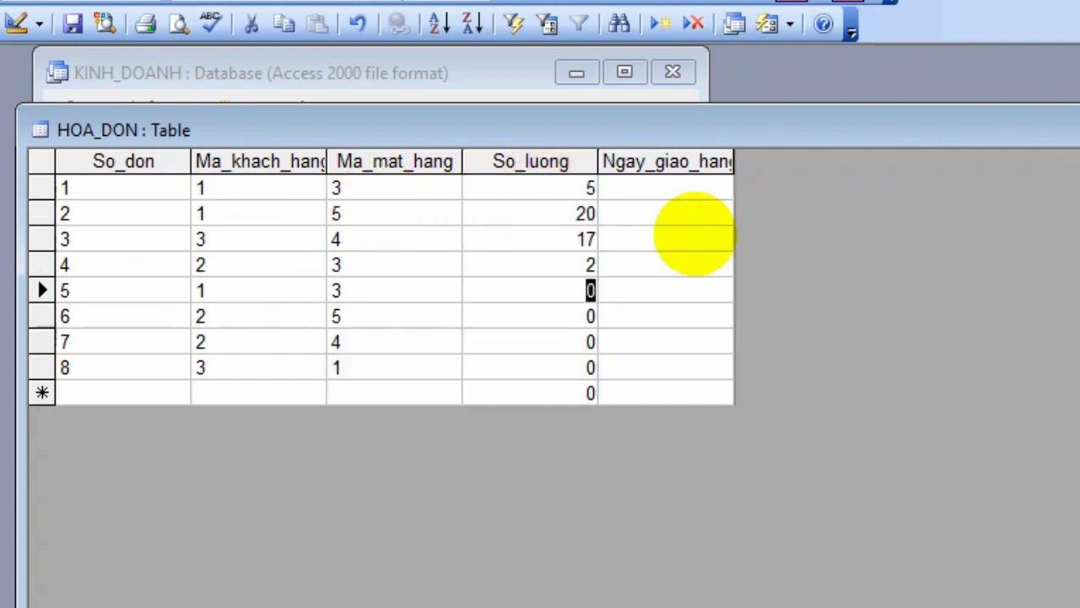
text(7)
key(Down)
text(13)
key(Down)
text(6)
key(Down)
text(10)
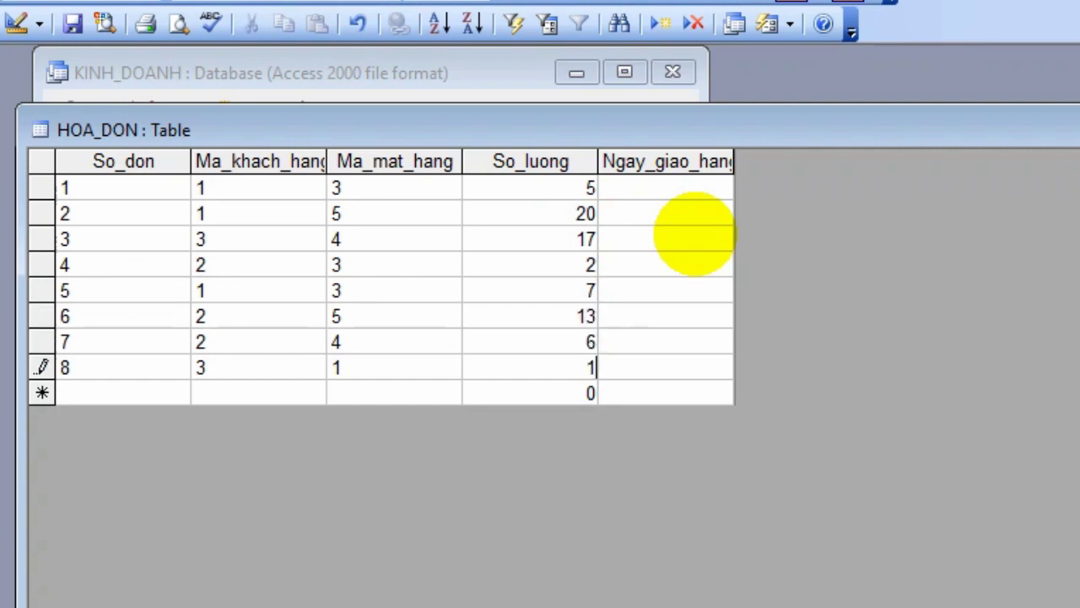
click(676, 189)
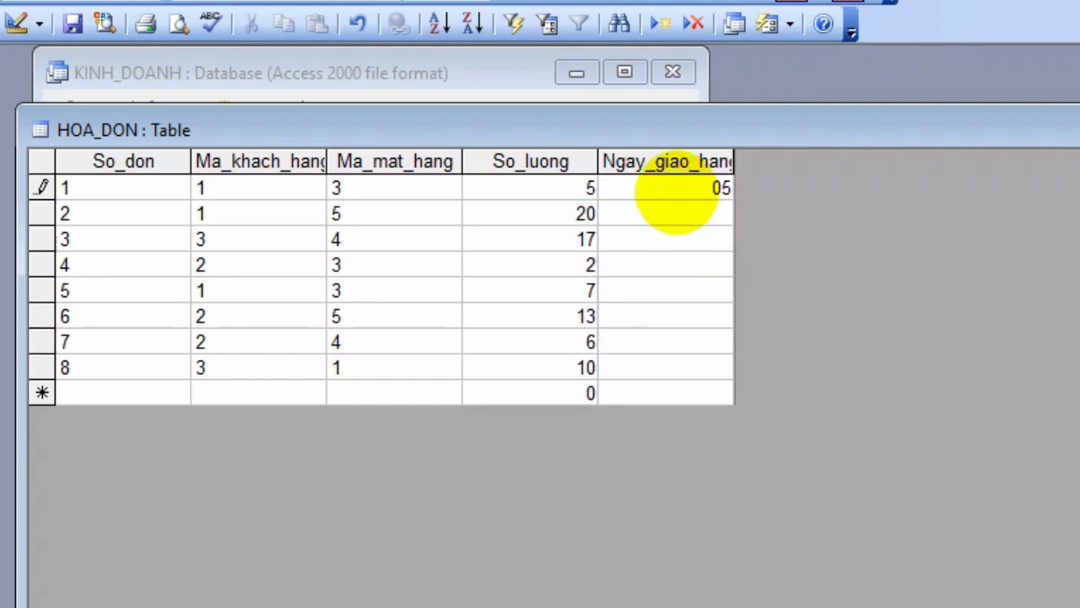
Enter Ngay_giao_hang dates 05/08/2003, 27/04/2003, 09/02/2004 and 02/12/2004 for the first orders.
text(05/08/2003)
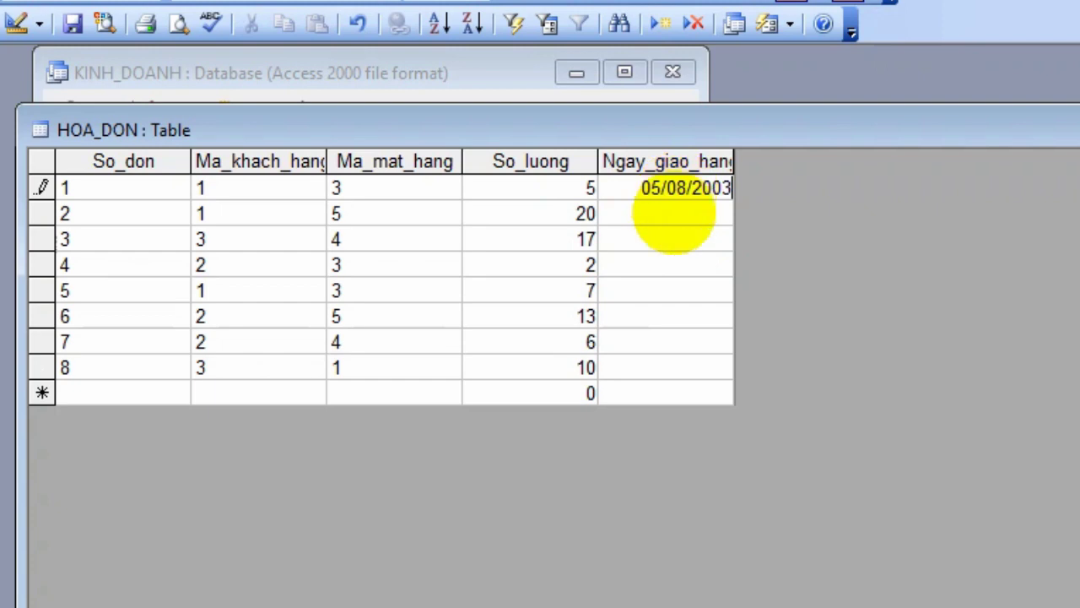
key(Down)
text(27/04)
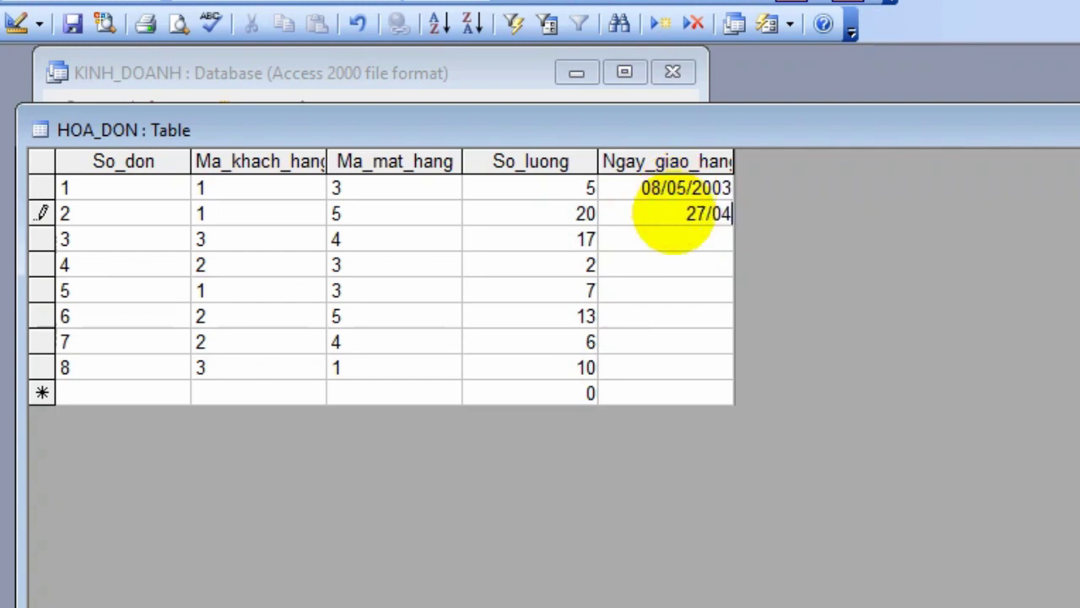
text(/2003)
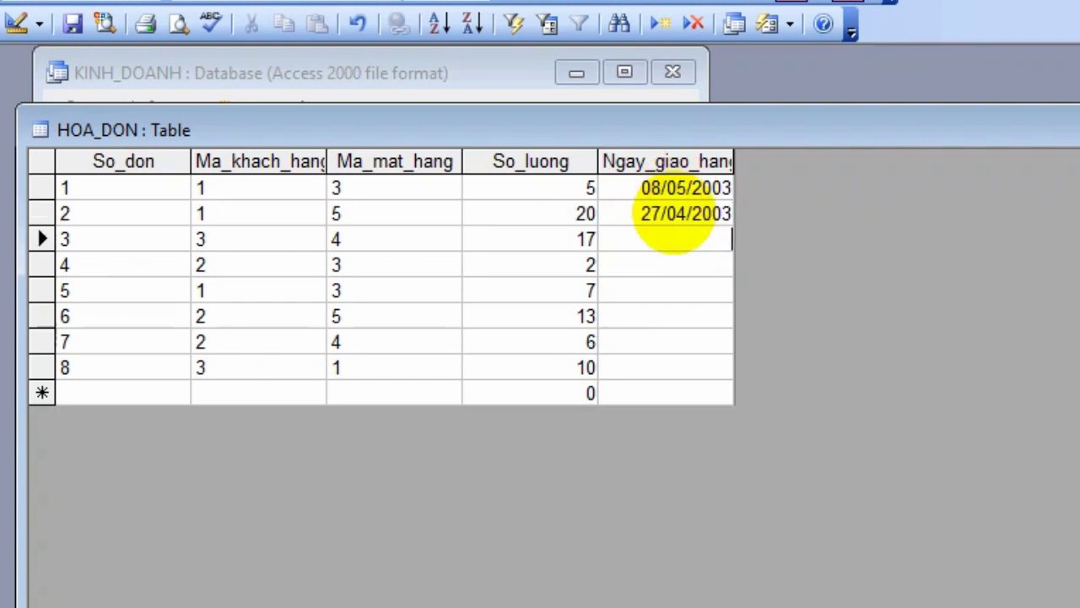
text(09/02/2004)
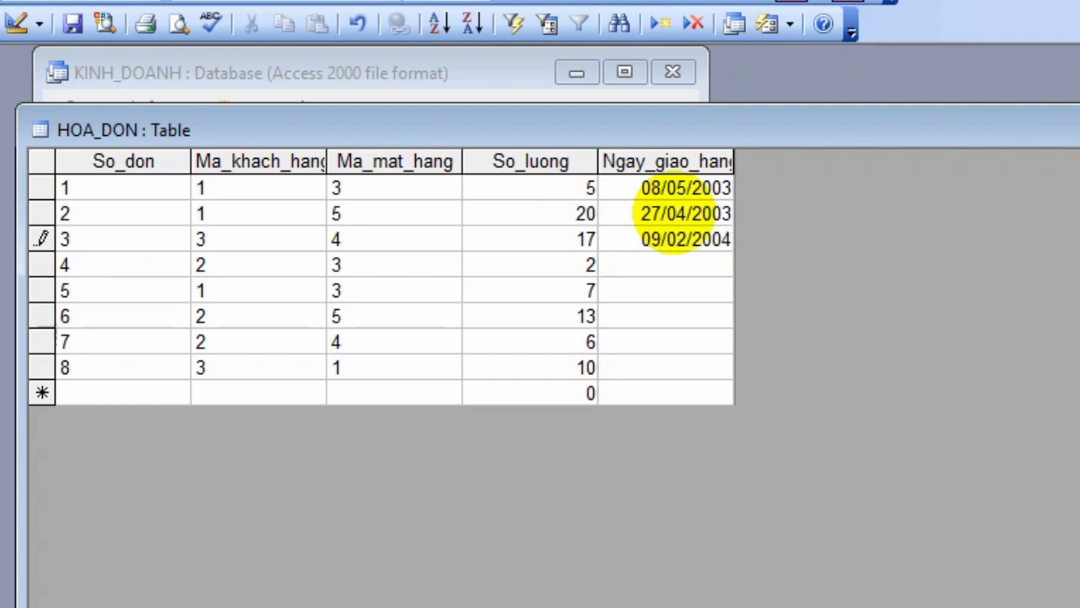
key(Down)
text(02/12/)
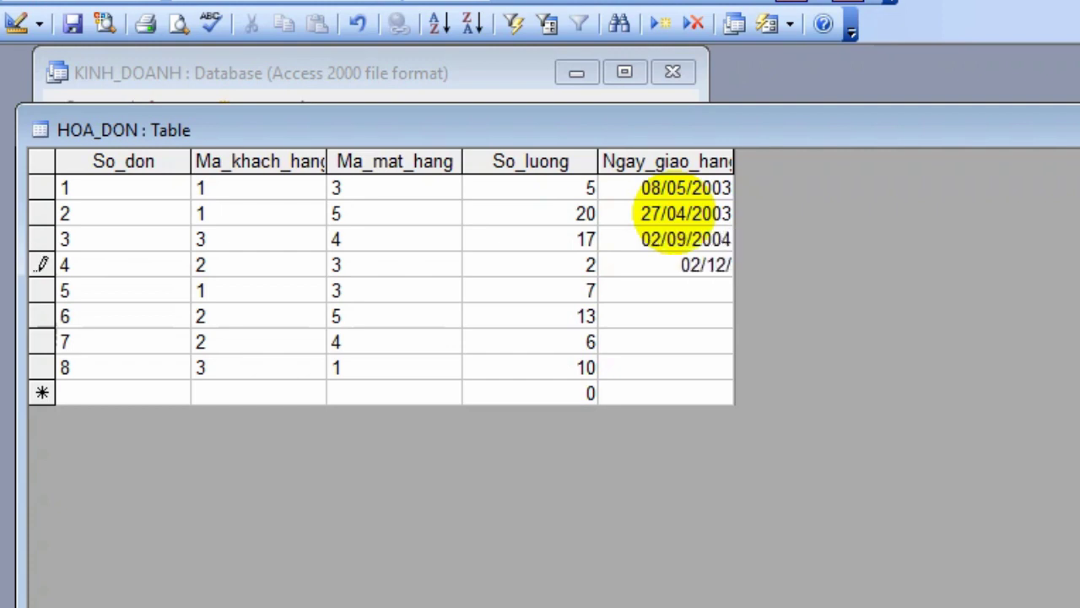
text(2004)
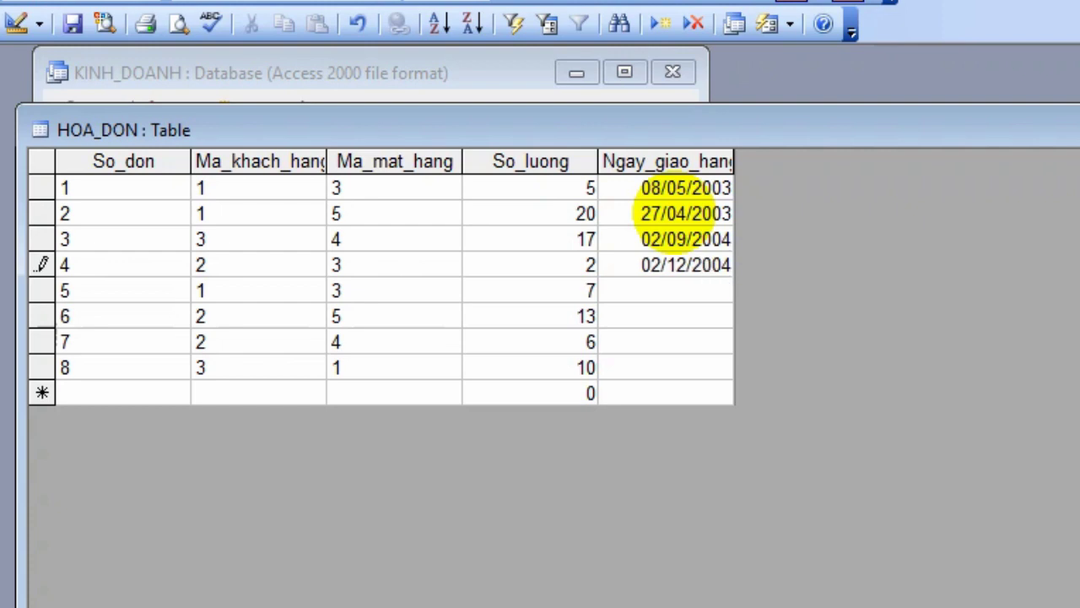
key(Down)
Enter delivery dates 02/12/2002, 30/12/2004, 08/06/2002 and 12/08/2003 for the remaining orders.
text(02/12/2002)
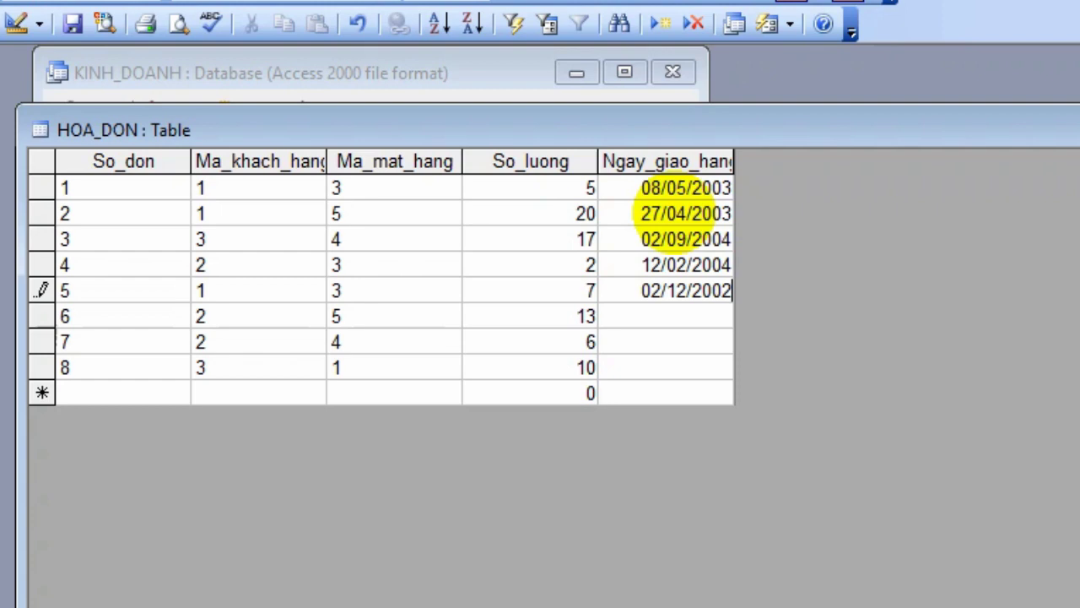
key(Down)
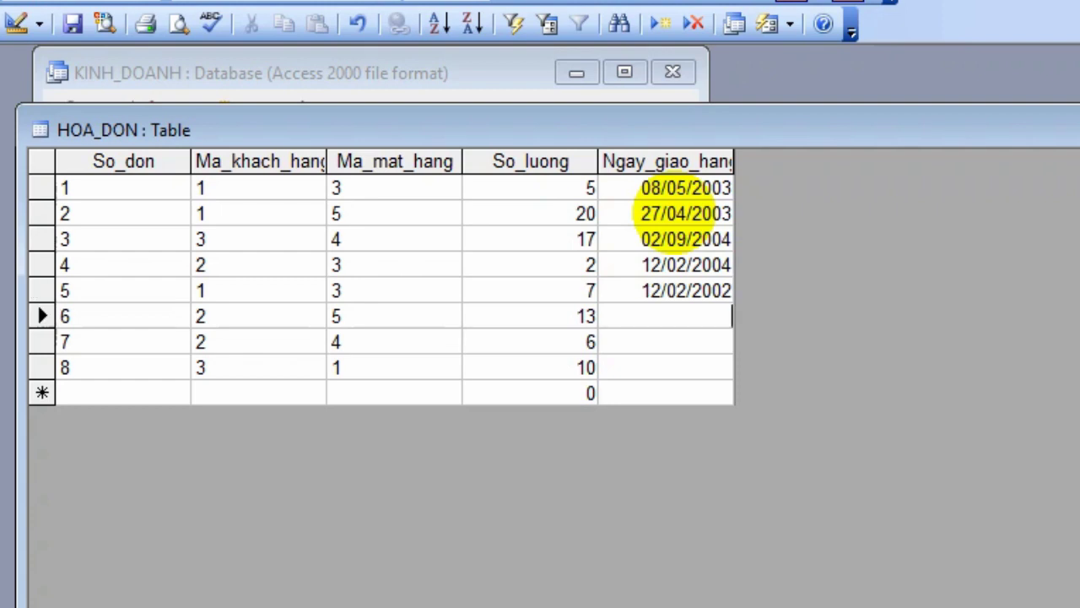
text(30/12/)
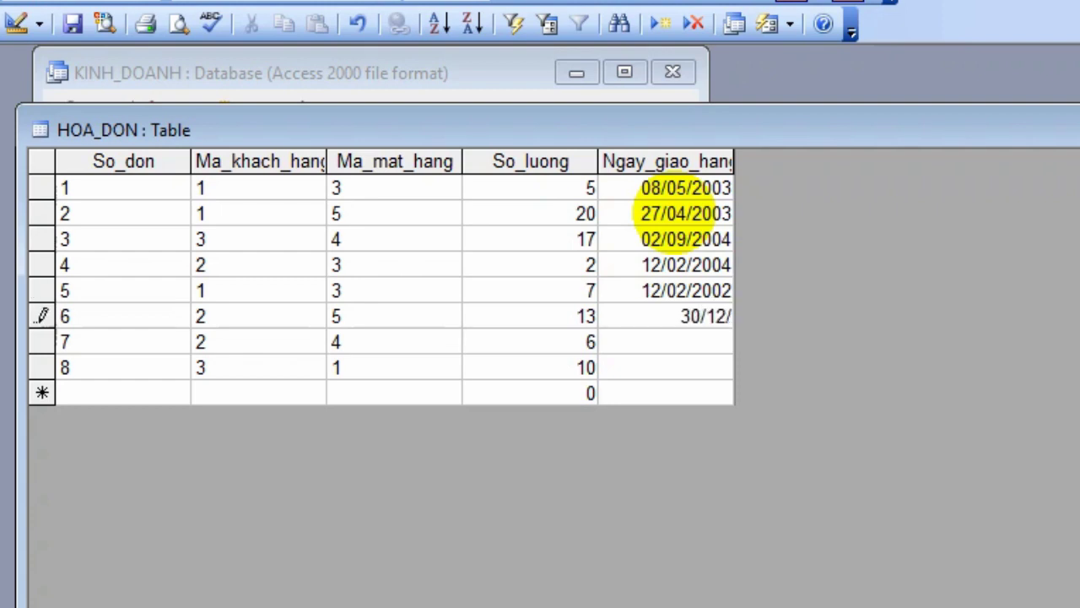
text(2004)
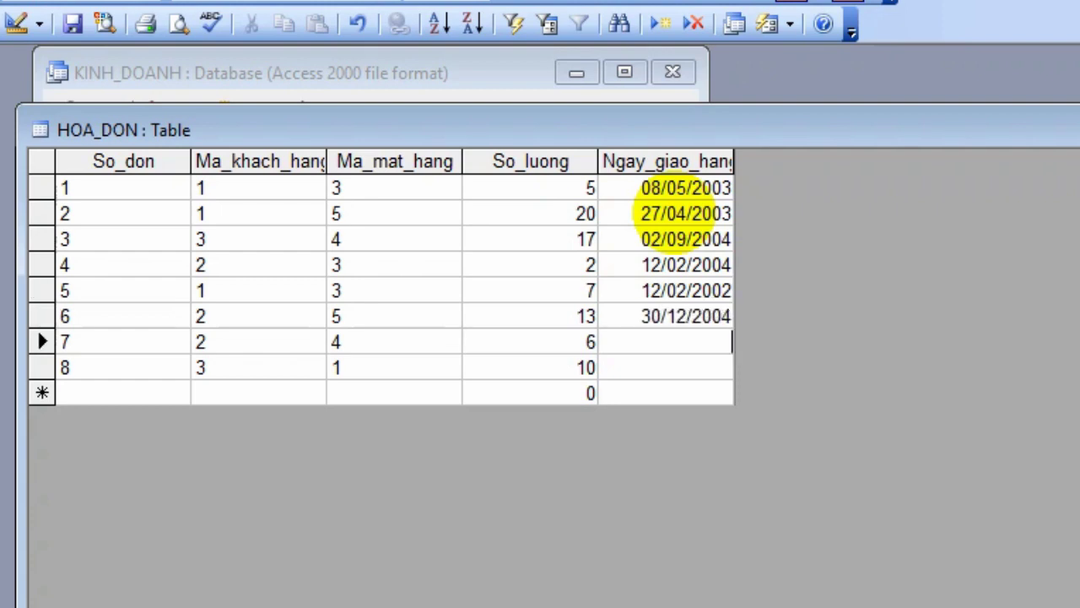
text(08/06/2002)
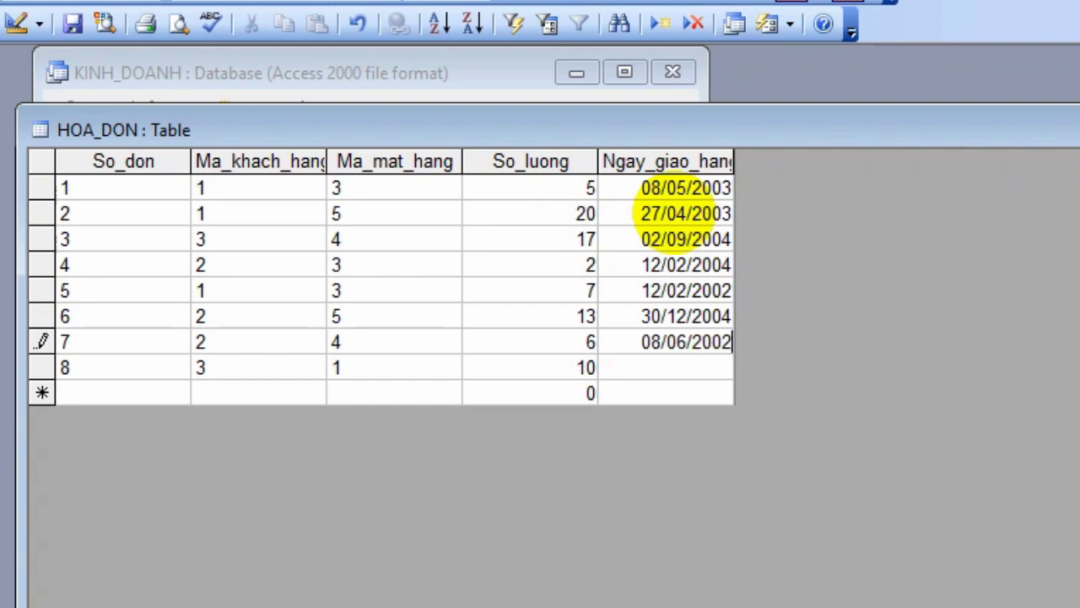
key(Down)
text(12/08/2003)
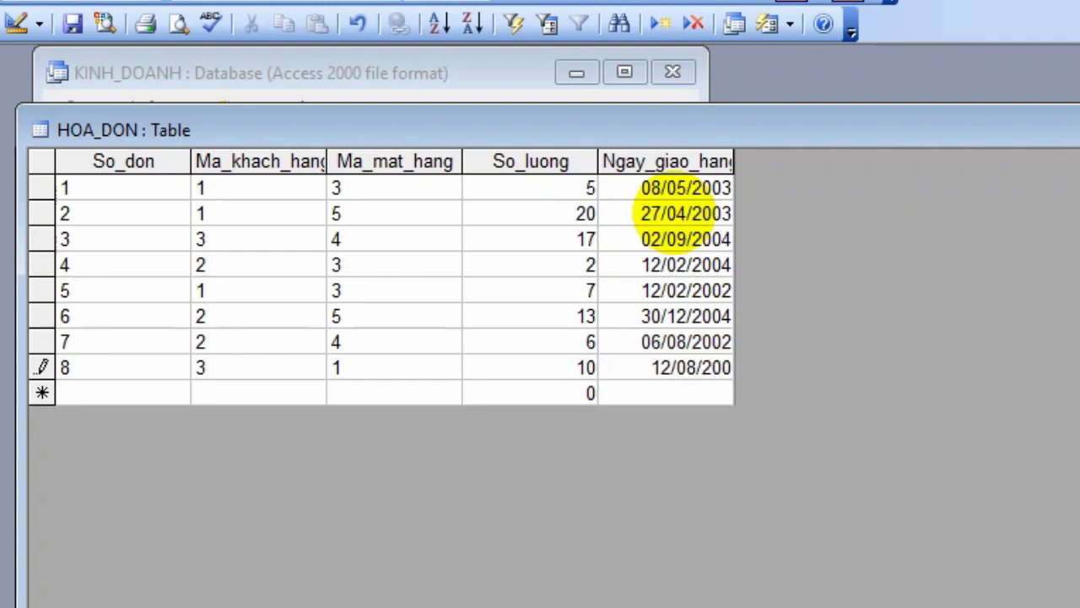
key(Down)
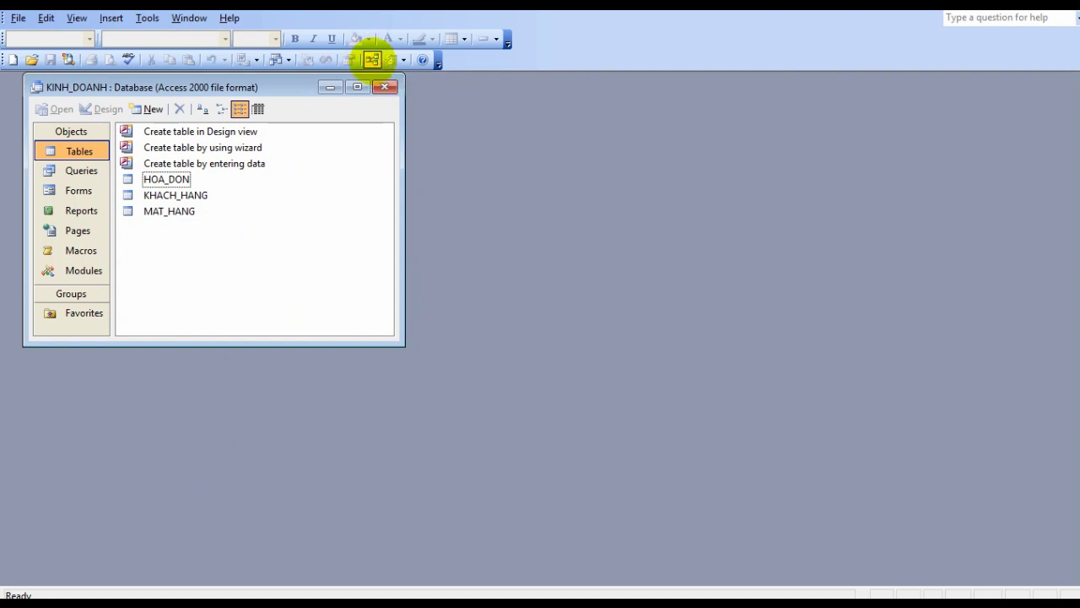
Add the HOA_DON, KHACH_HANG and MAT_HANG tables to the Relationships window.
click(372, 59)
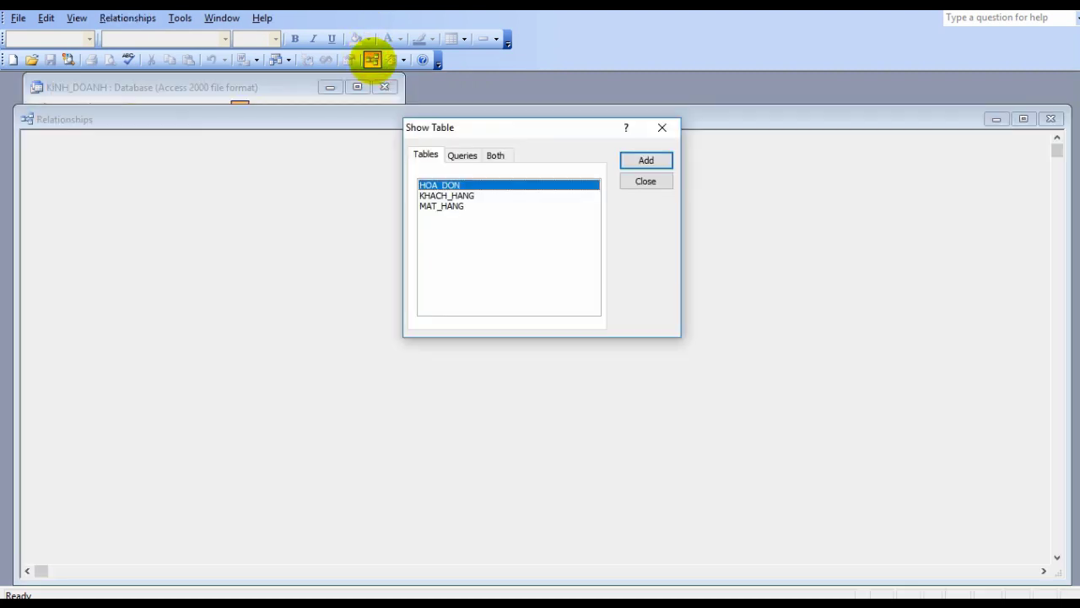
click(646, 160)
click(446, 195)
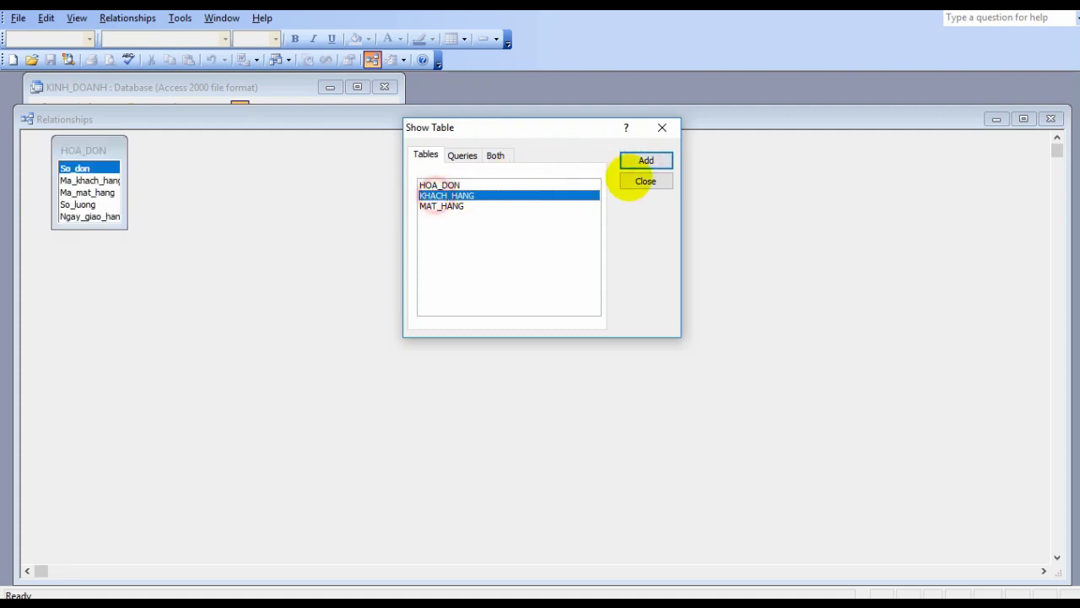
click(645, 160)
click(441, 206)
click(645, 160)
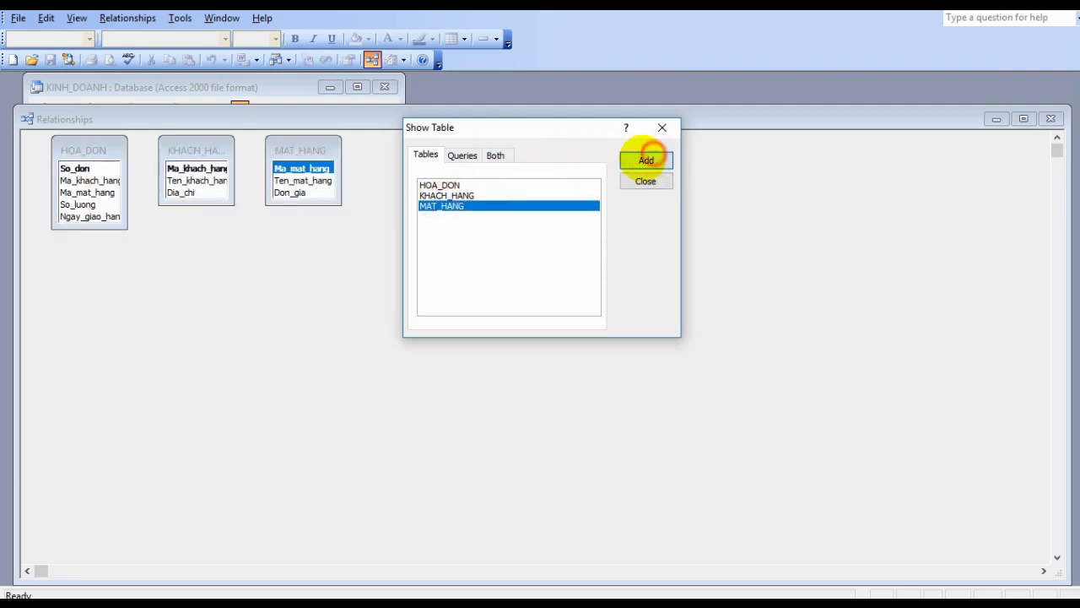
click(646, 180)
Arrange the tables with HOA_DON placed between KHACH_HANG and MAT_HANG.
drag(290, 147, 540, 176)
drag(77, 147, 339, 165)
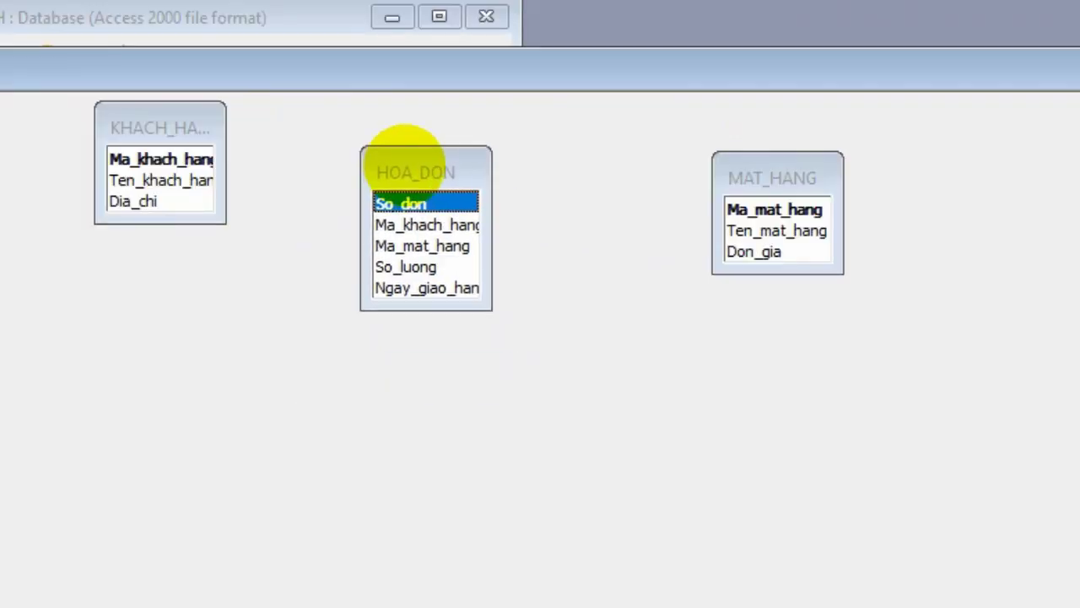
drag(197, 140, 189, 159)
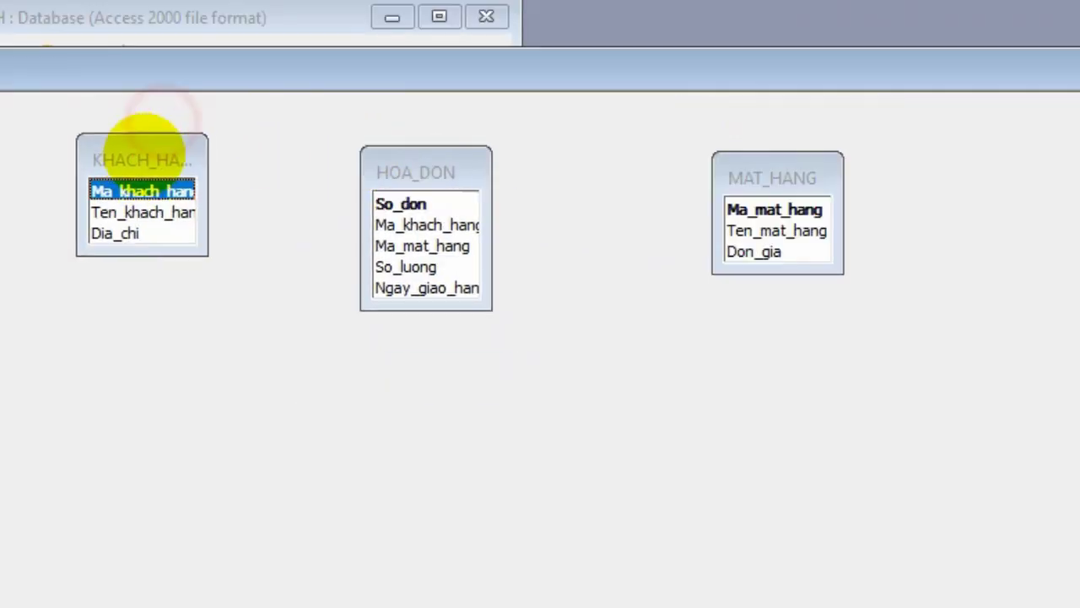
click(566, 174)
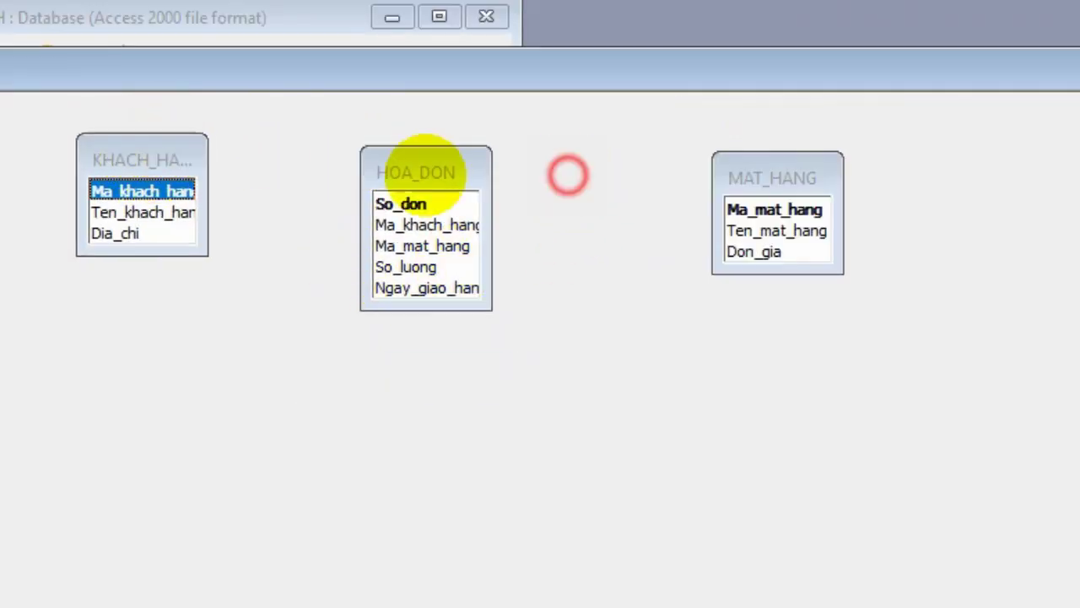
click(139, 190)
Create a relationship from KHACH_HANG's Ma_khach_hang to HOA_DON's Ma_khach_hang.
click(456, 224)
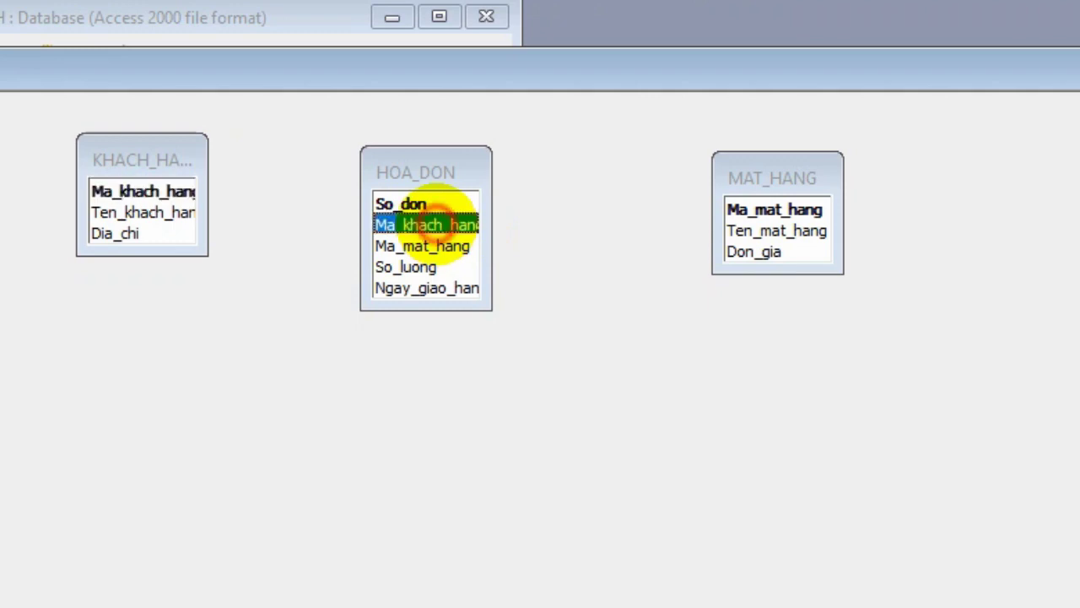
click(173, 191)
click(380, 224)
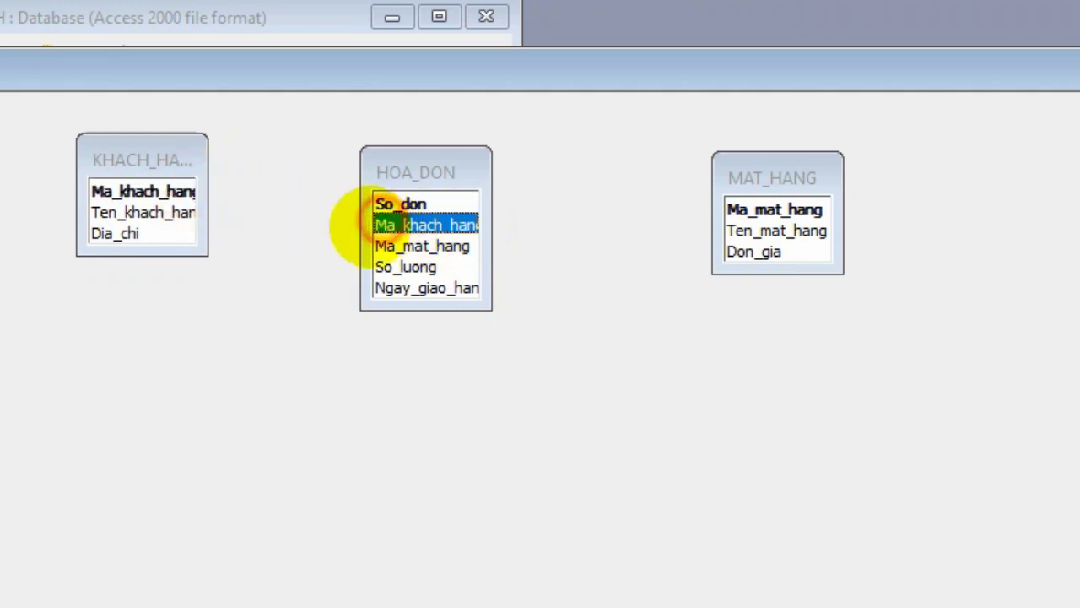
click(135, 191)
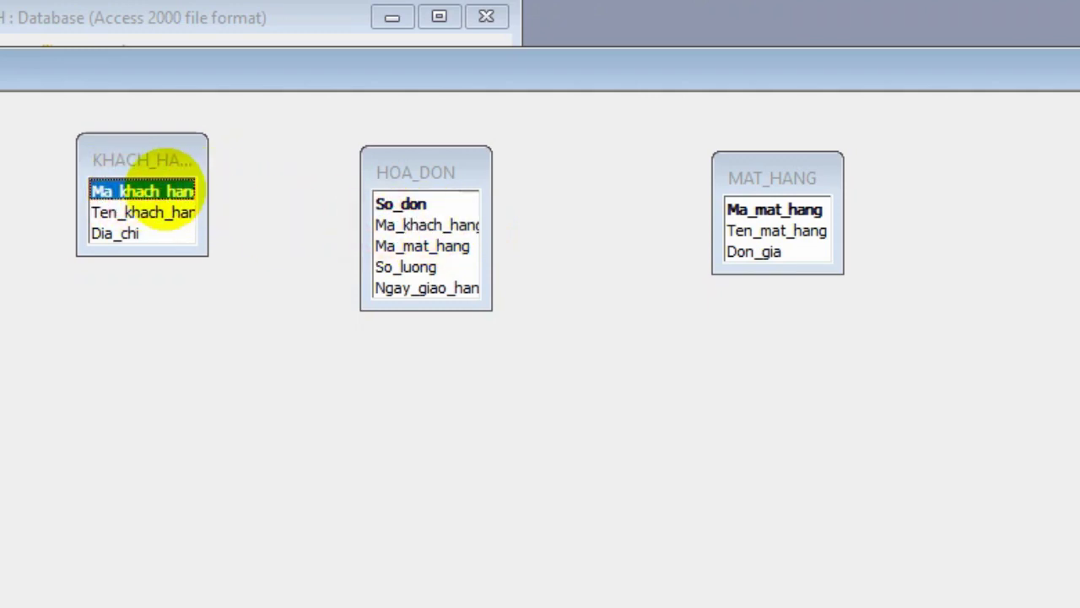
drag(199, 189, 380, 221)
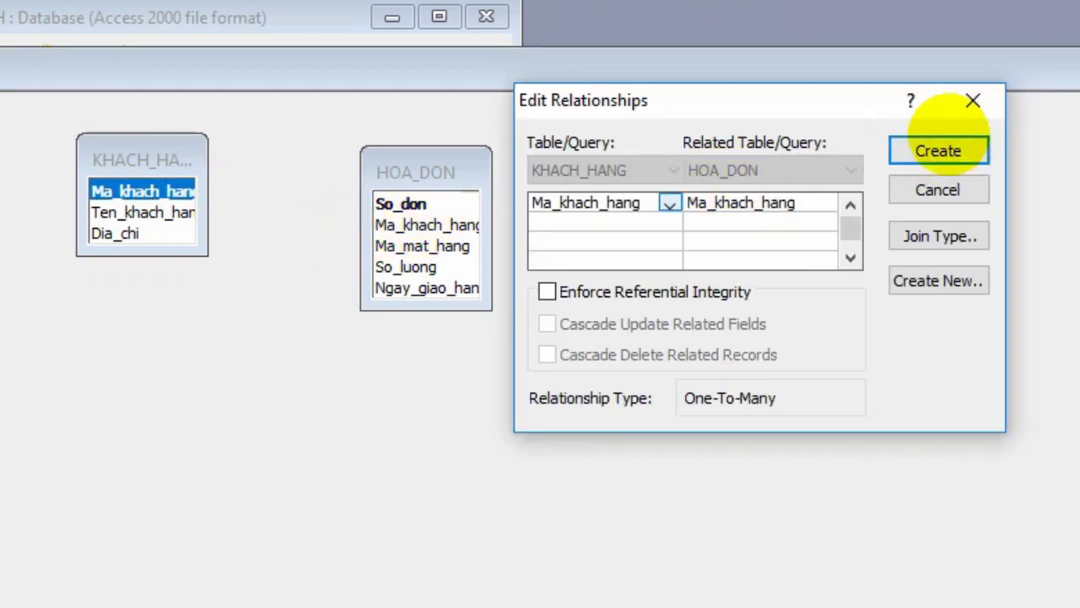
click(939, 150)
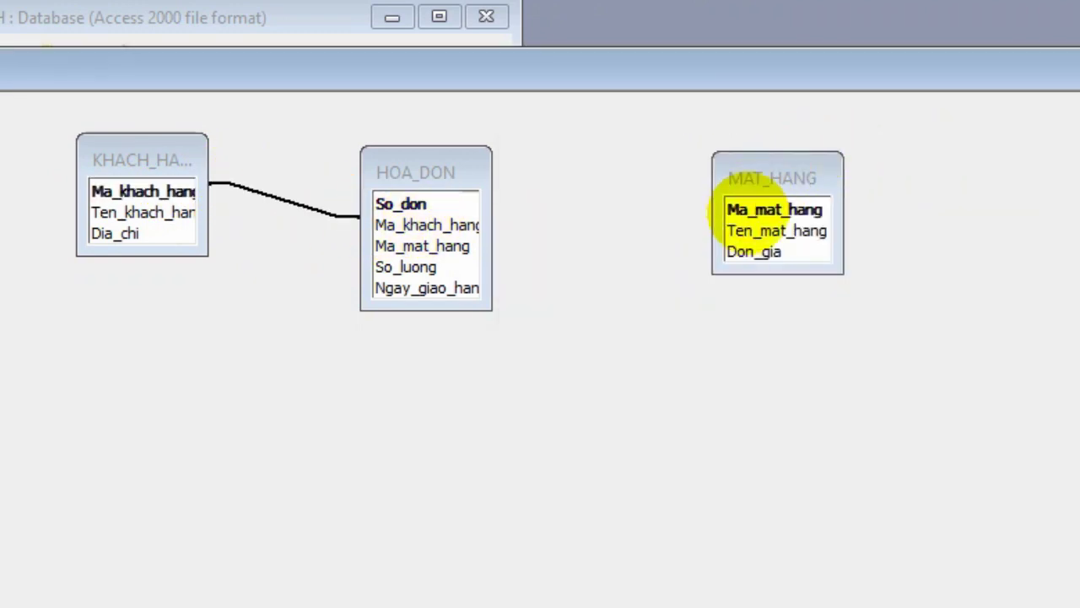
Create a relationship from MAT_HANG's Ma_mat_hang to HOA_DON's Ma_mat_hang and tidy the table layout.
drag(748, 210, 458, 243)
click(939, 151)
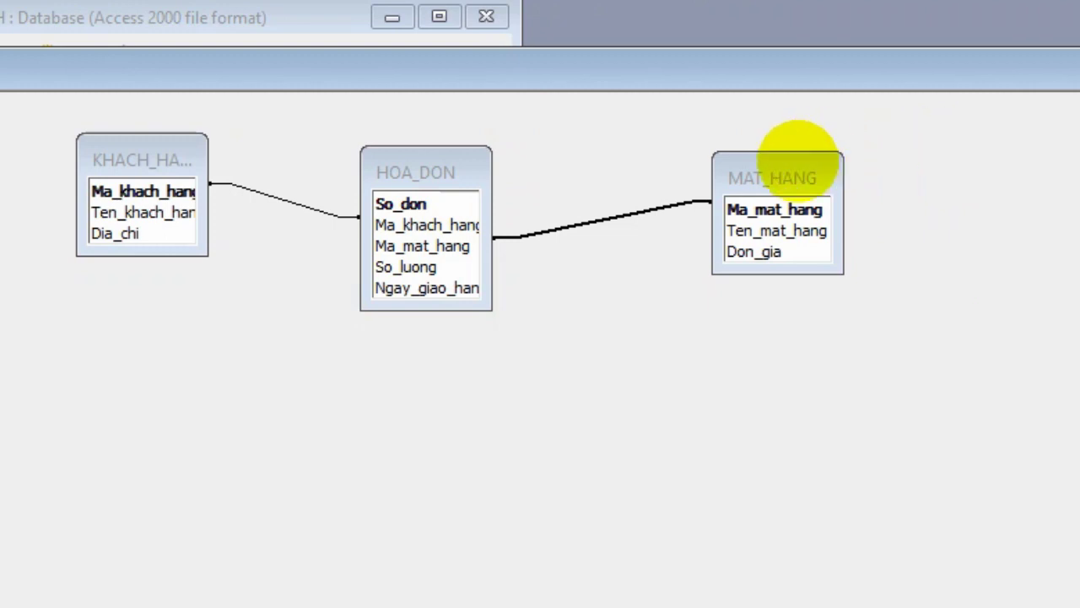
mouse_move(791, 169)
mouse_down()
mouse_move(994, 162)
mouse_move(815, 138)
mouse_up()
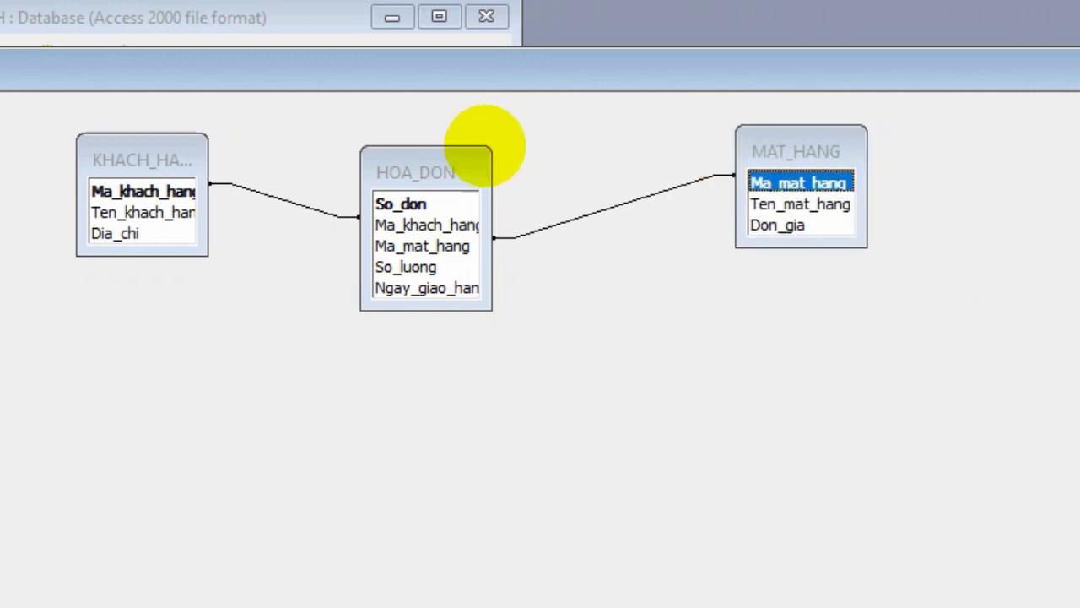
drag(453, 164, 470, 133)
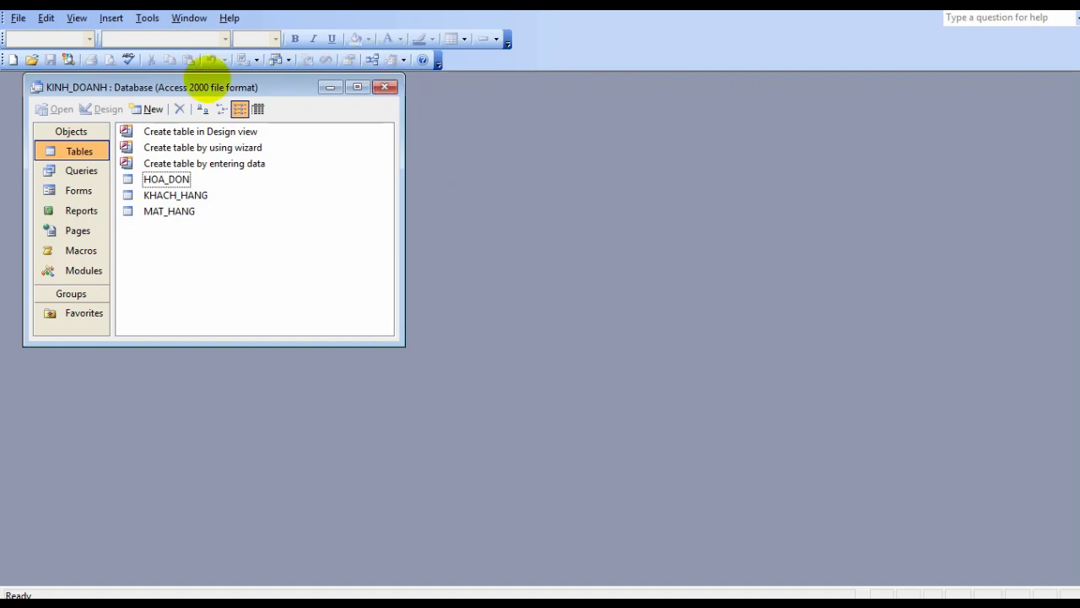
click(147, 19)
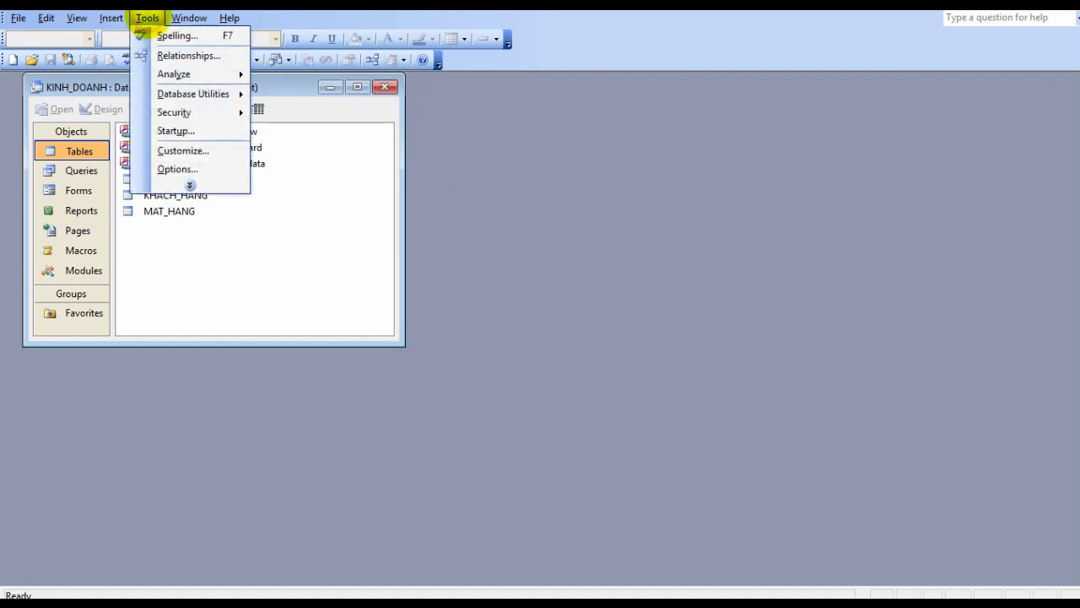